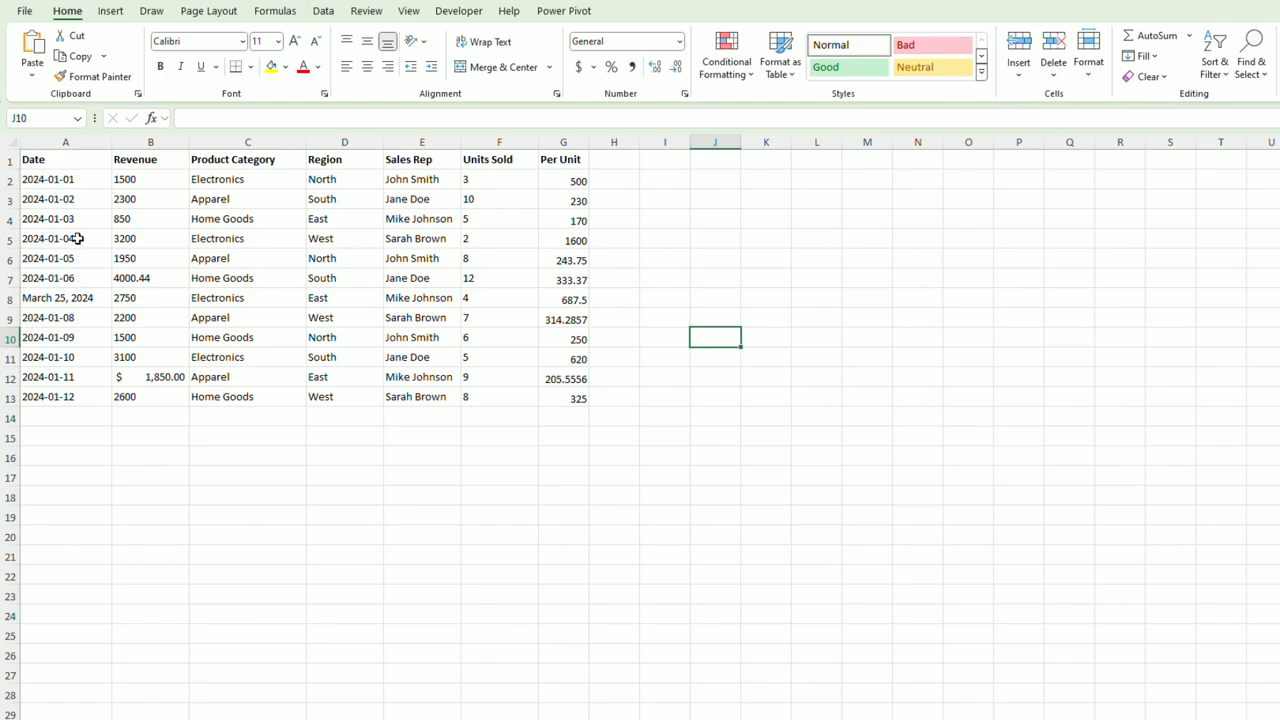
# - Inspect the inconsistently formatted cells in the Date, Revenue and Per Unit columns
pyautogui.click(69, 297)
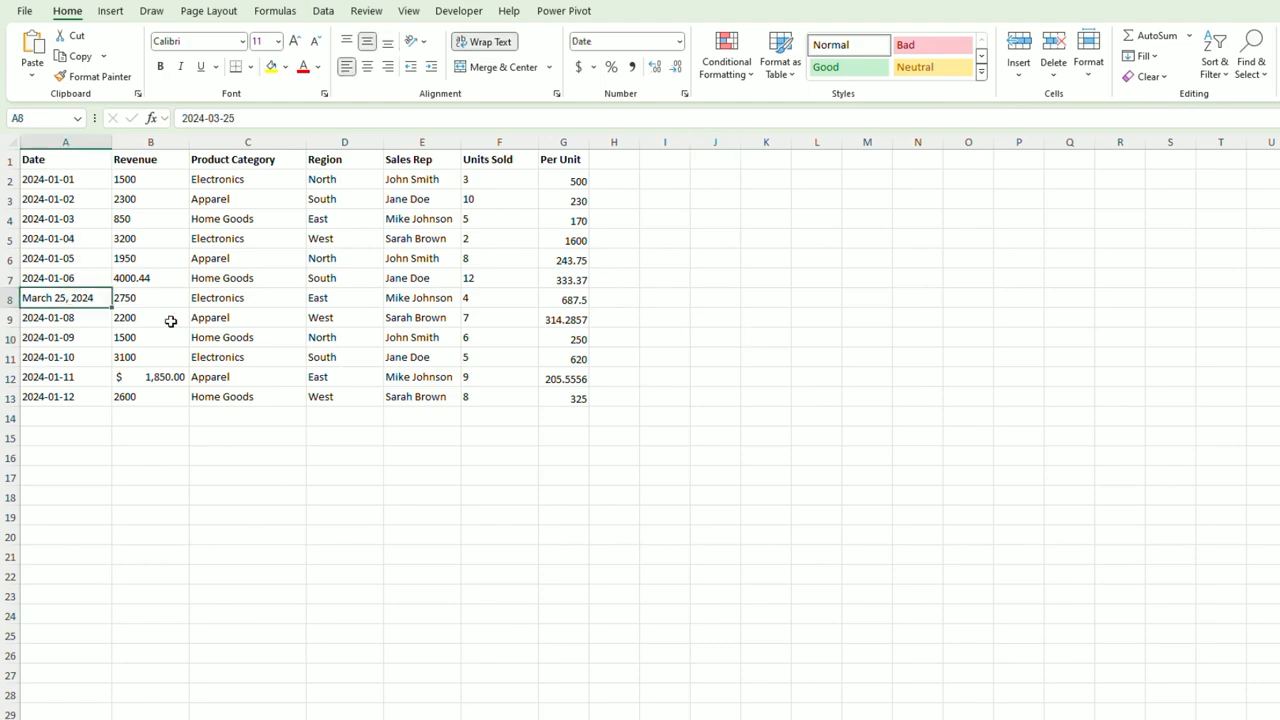
pyautogui.click(152, 279)
pyautogui.click(149, 383)
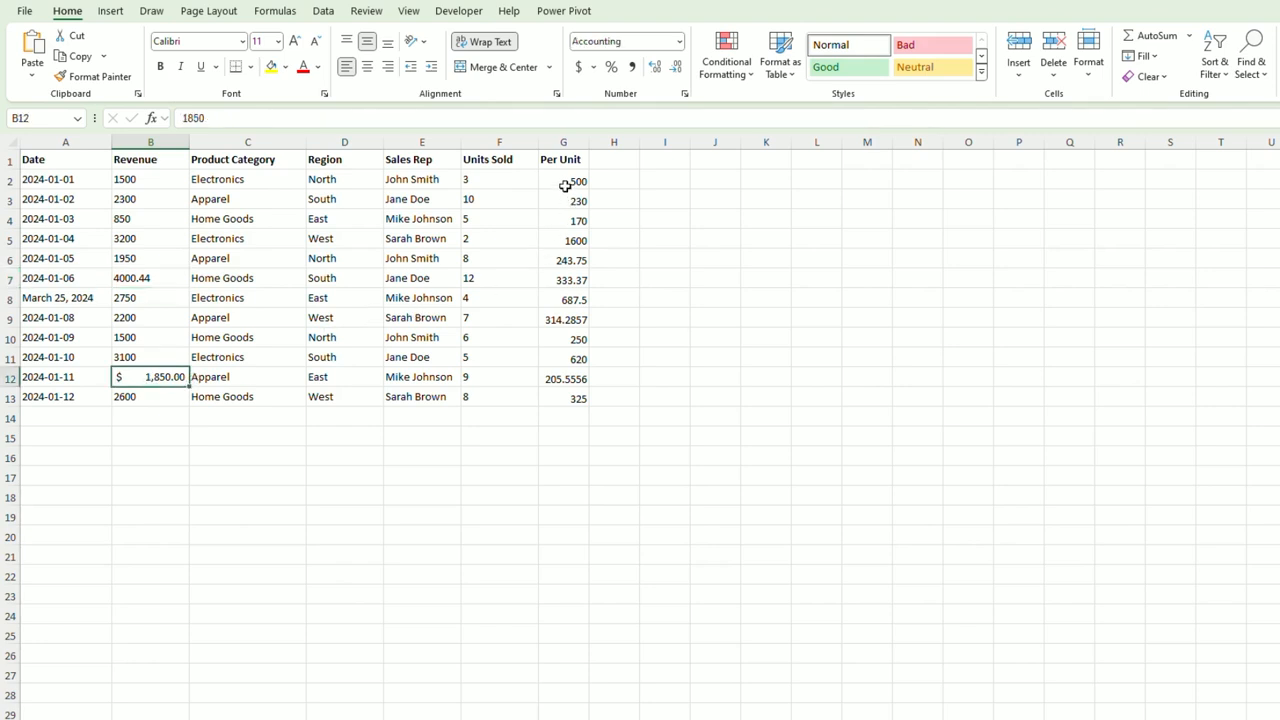
pyautogui.click(568, 318)
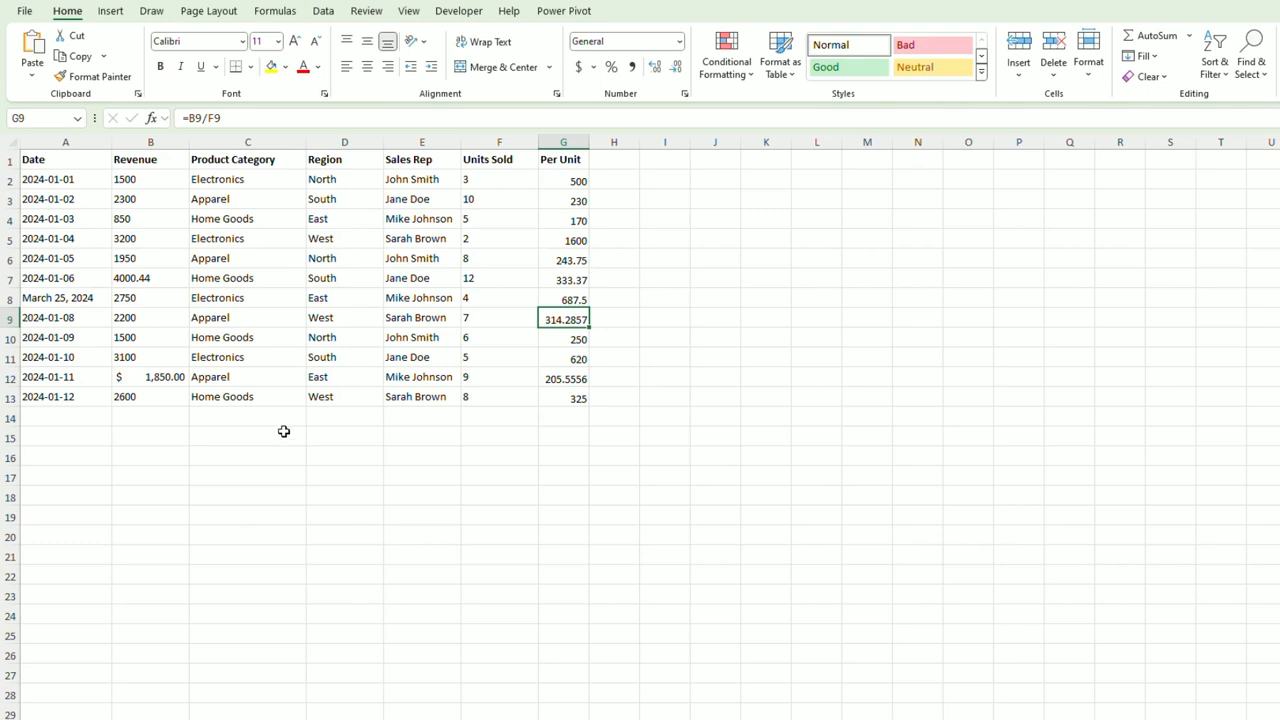
pyautogui.click(52, 298)
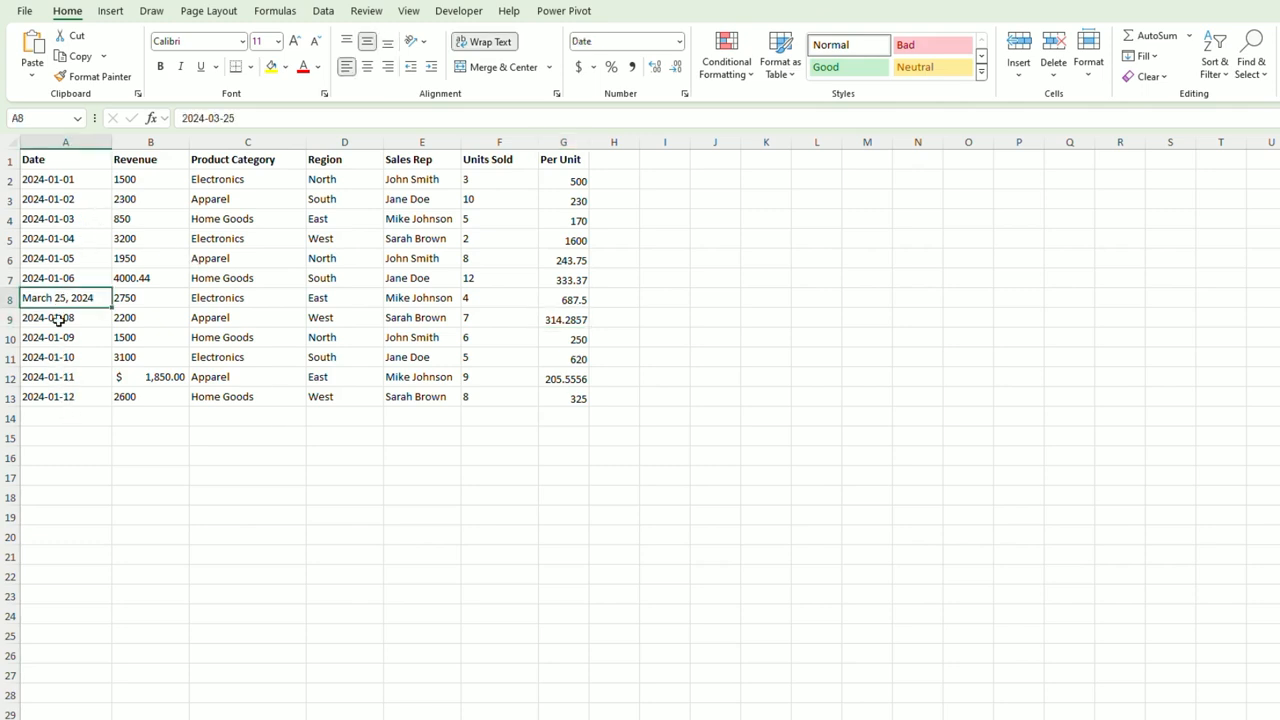
# - Try the *March 14, 2012 date format on the entire Date column, and undo it
pyautogui.click(66, 142)
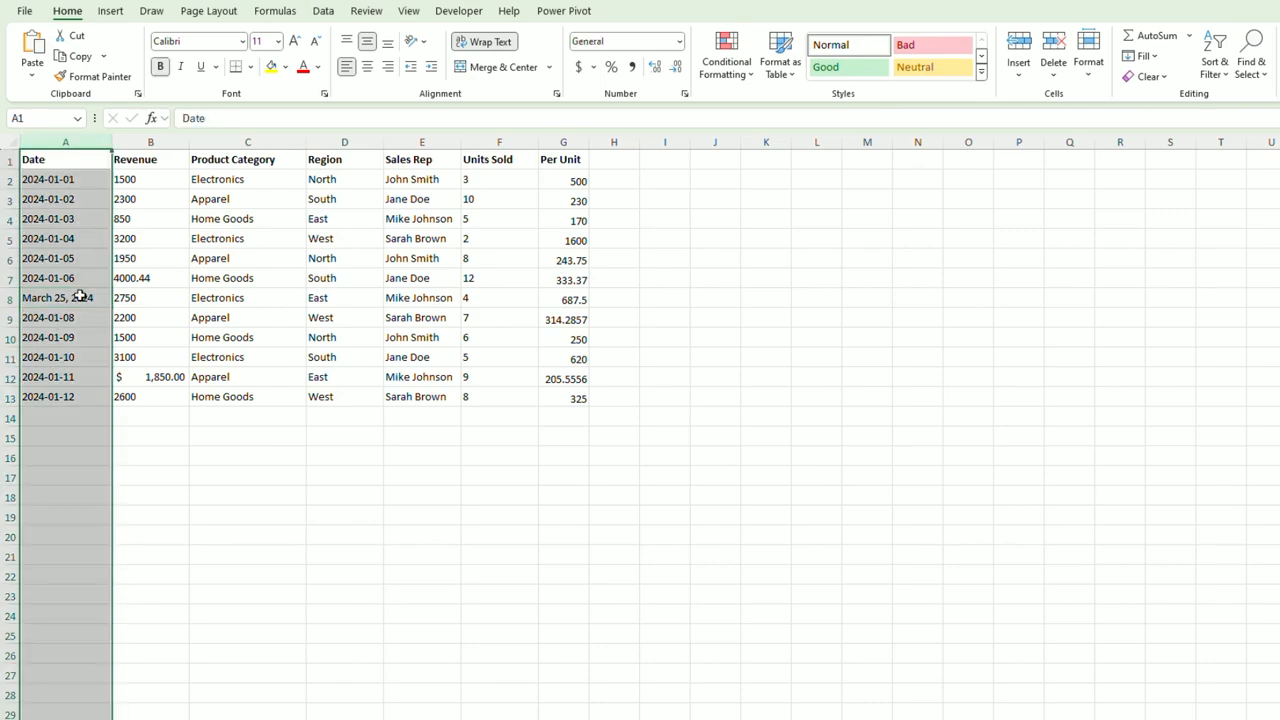
pyautogui.rightClick(74, 141)
pyautogui.click(140, 369)
pyautogui.click(31, 281)
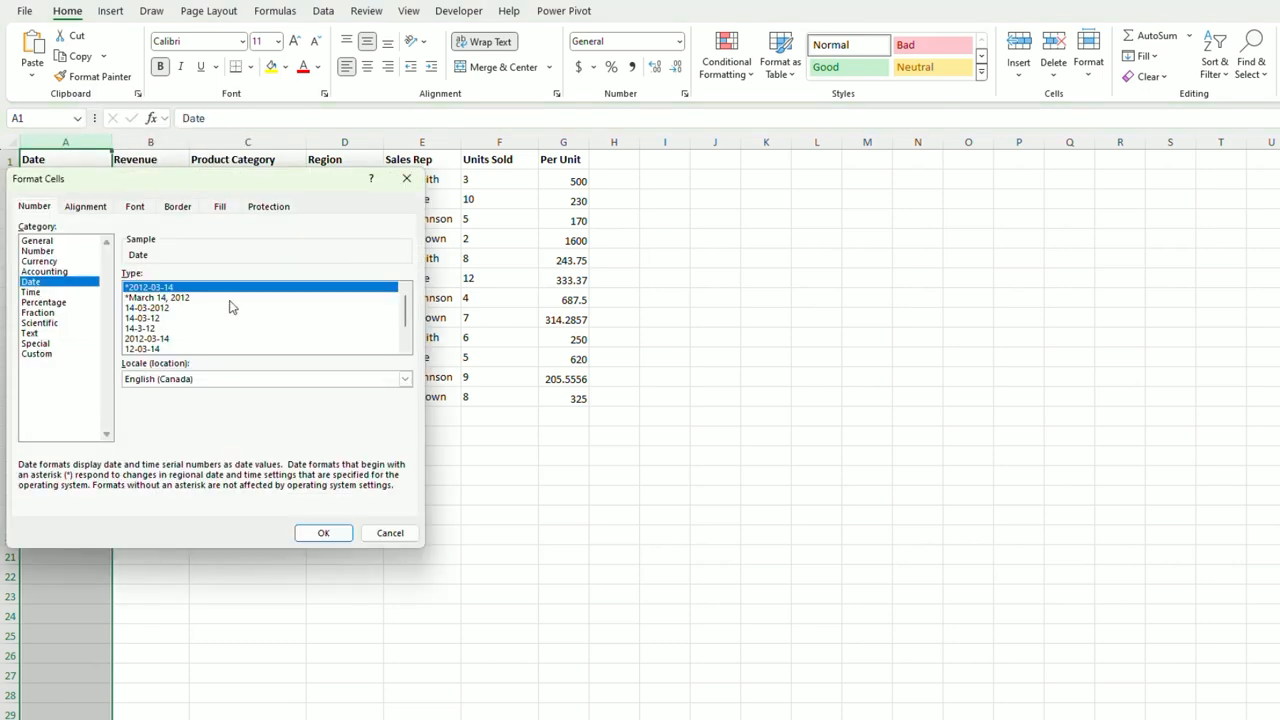
pyautogui.click(196, 299)
pyautogui.click(320, 531)
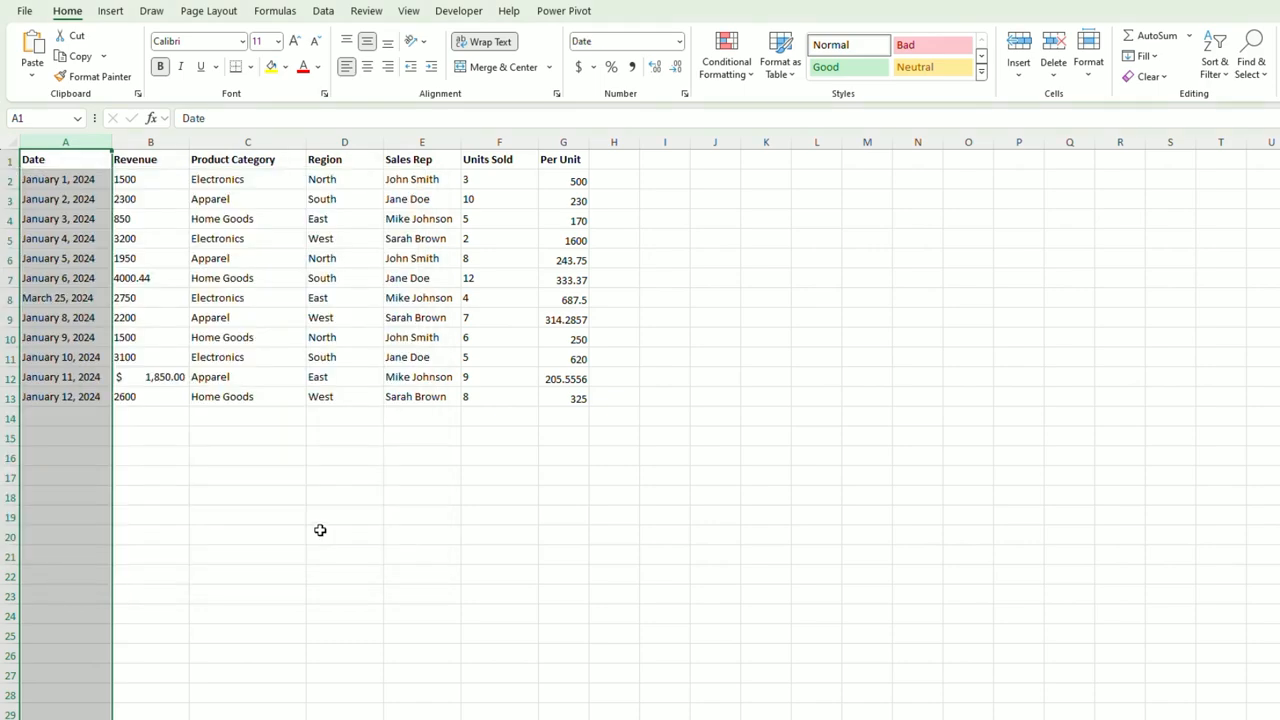
pyautogui.hotkey('ctrl', 'z')
pyautogui.click(240, 300)
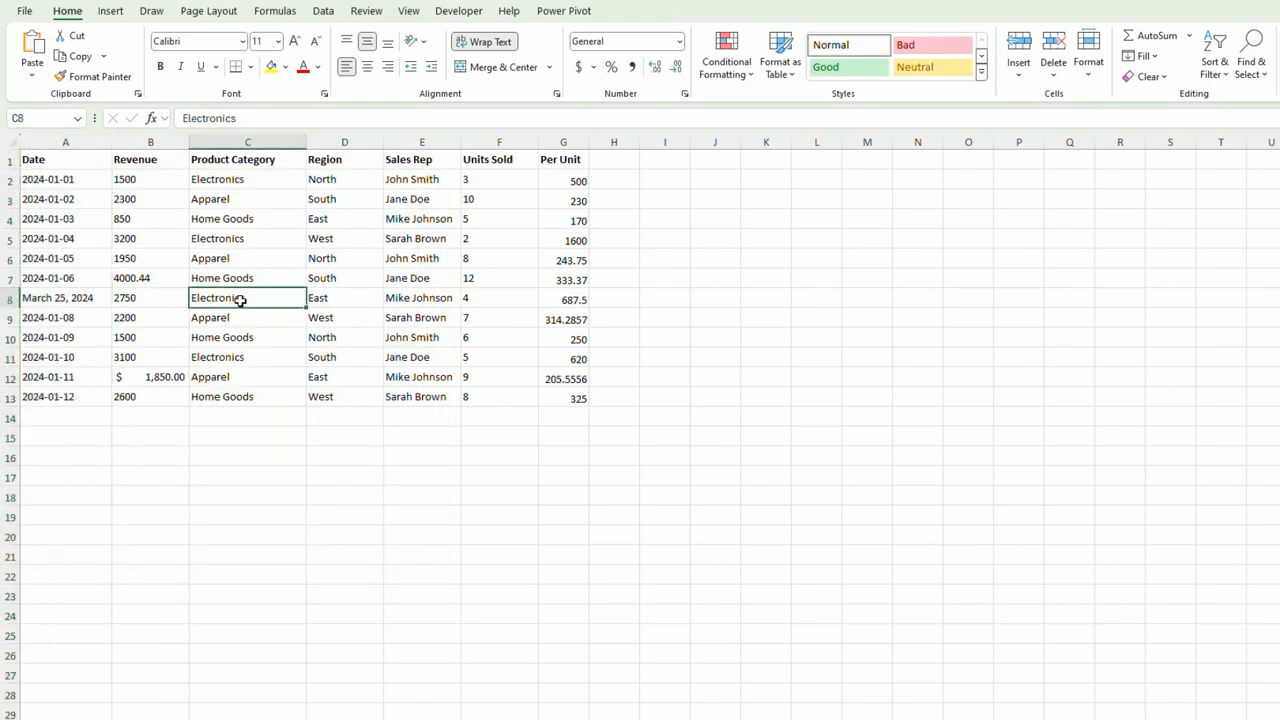
# - Apply the number format with thousands separators and two decimals to the Revenue values in B2:B13
pyautogui.click(163, 378)
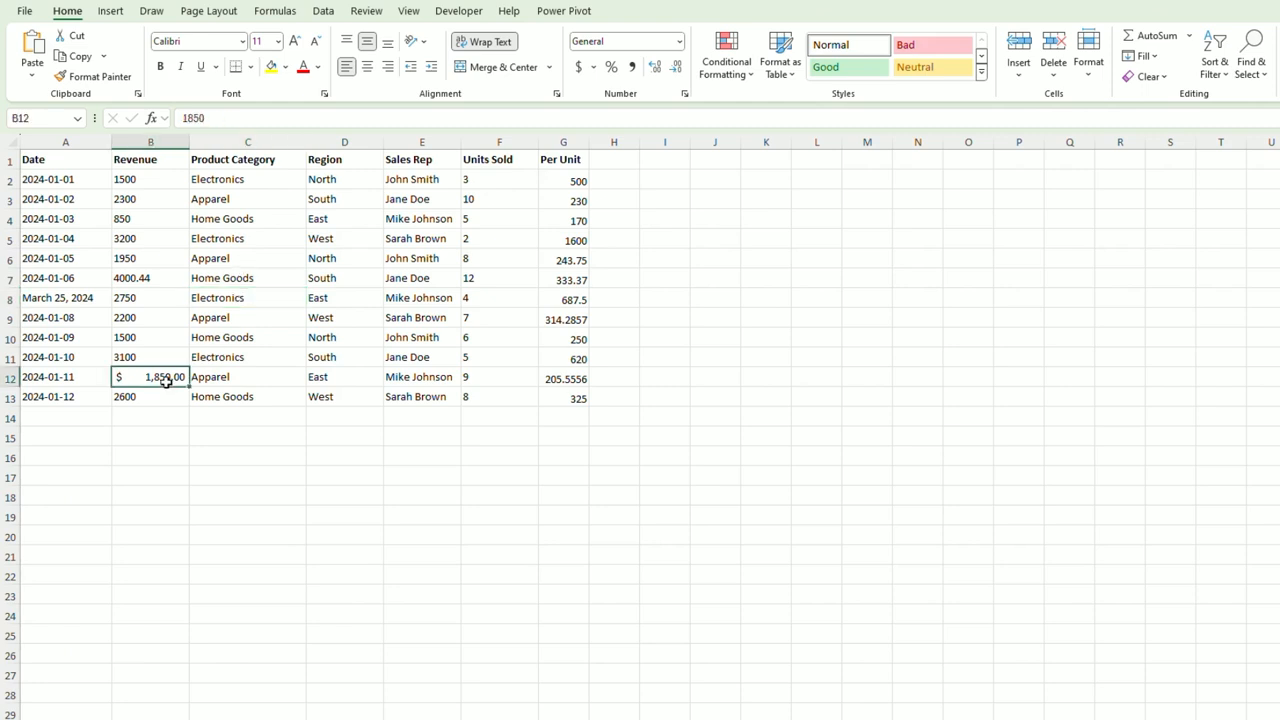
pyautogui.moveTo(140, 182); pyautogui.dragTo(137, 403)
pyautogui.hotkey('ctrl', 'shift', '1')
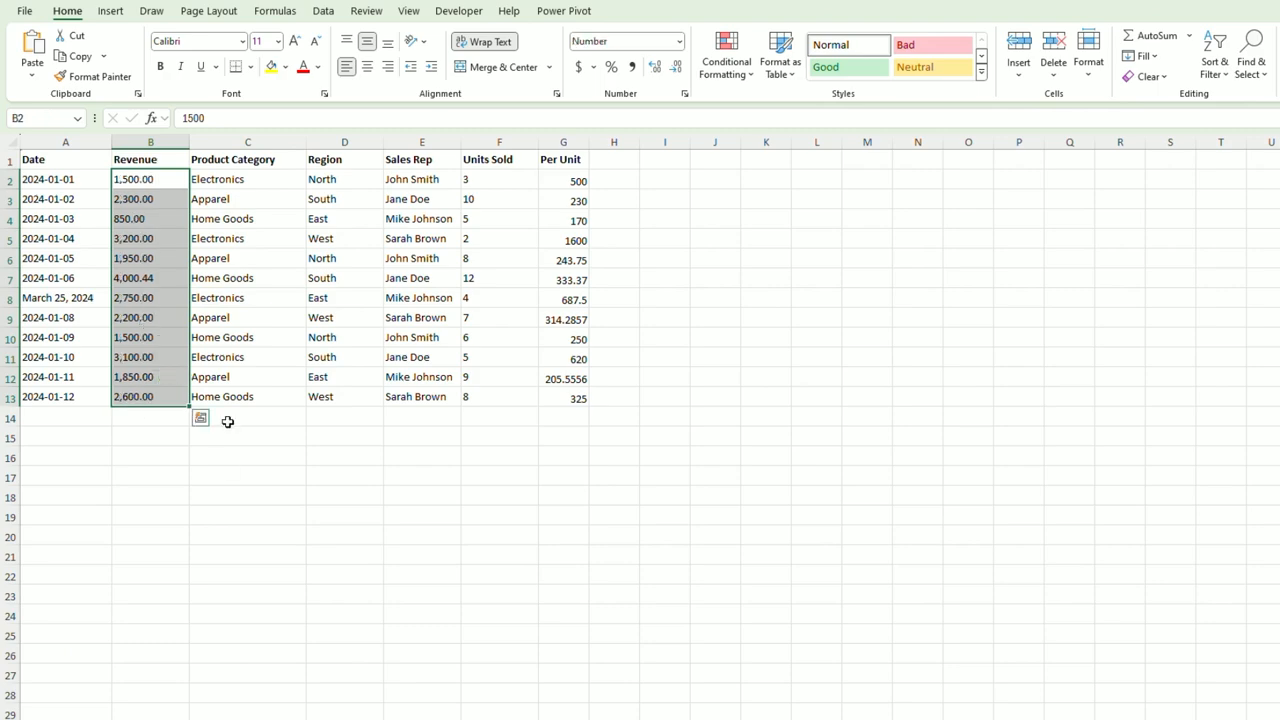
# - Format the Revenue values in B2:B13 as currency with the $ symbol and 0 decimal places
pyautogui.rightClick(146, 325)
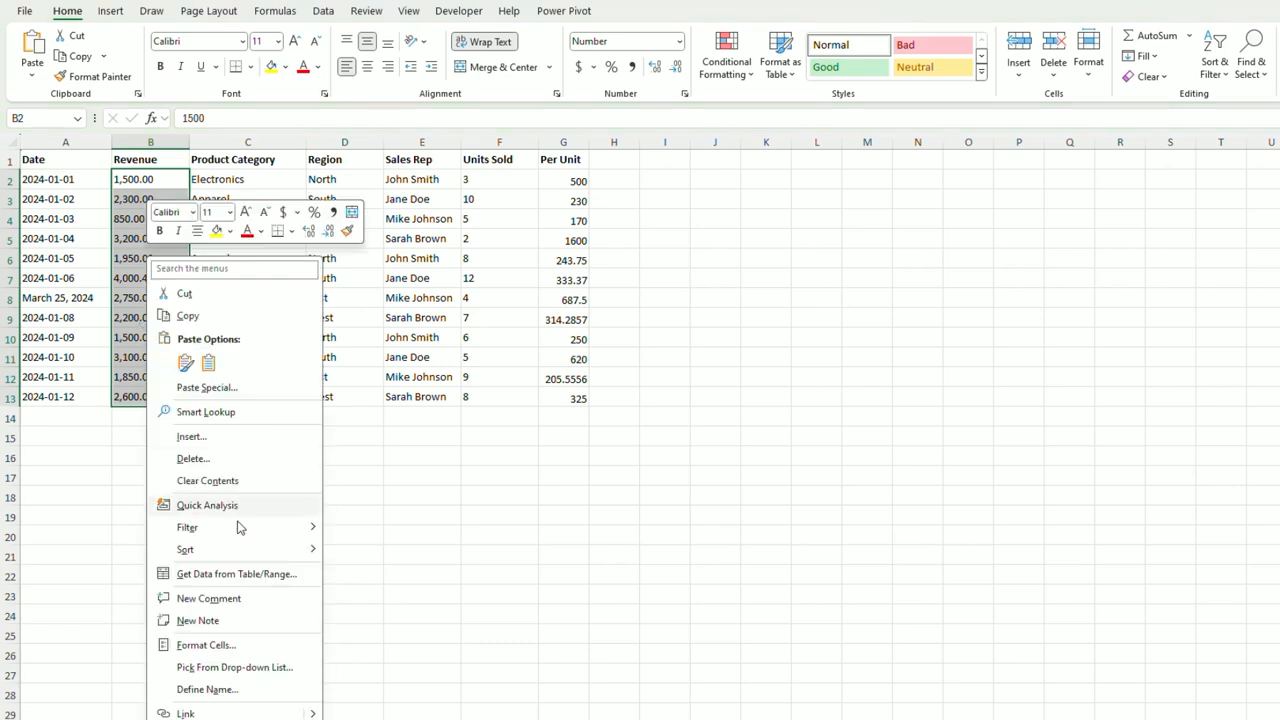
pyautogui.click(236, 646)
pyautogui.click(57, 483)
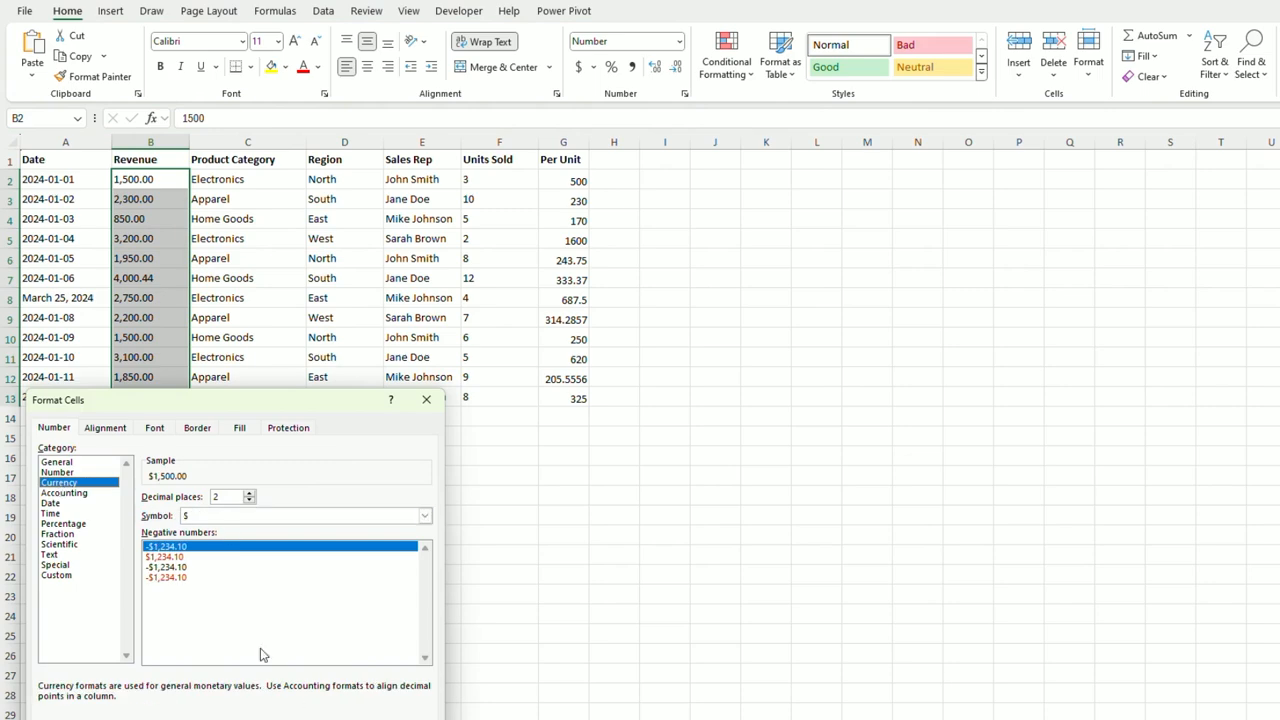
pyautogui.click(248, 503)
pyautogui.click(248, 503)
pyautogui.press('Return')
pyautogui.click(249, 257)
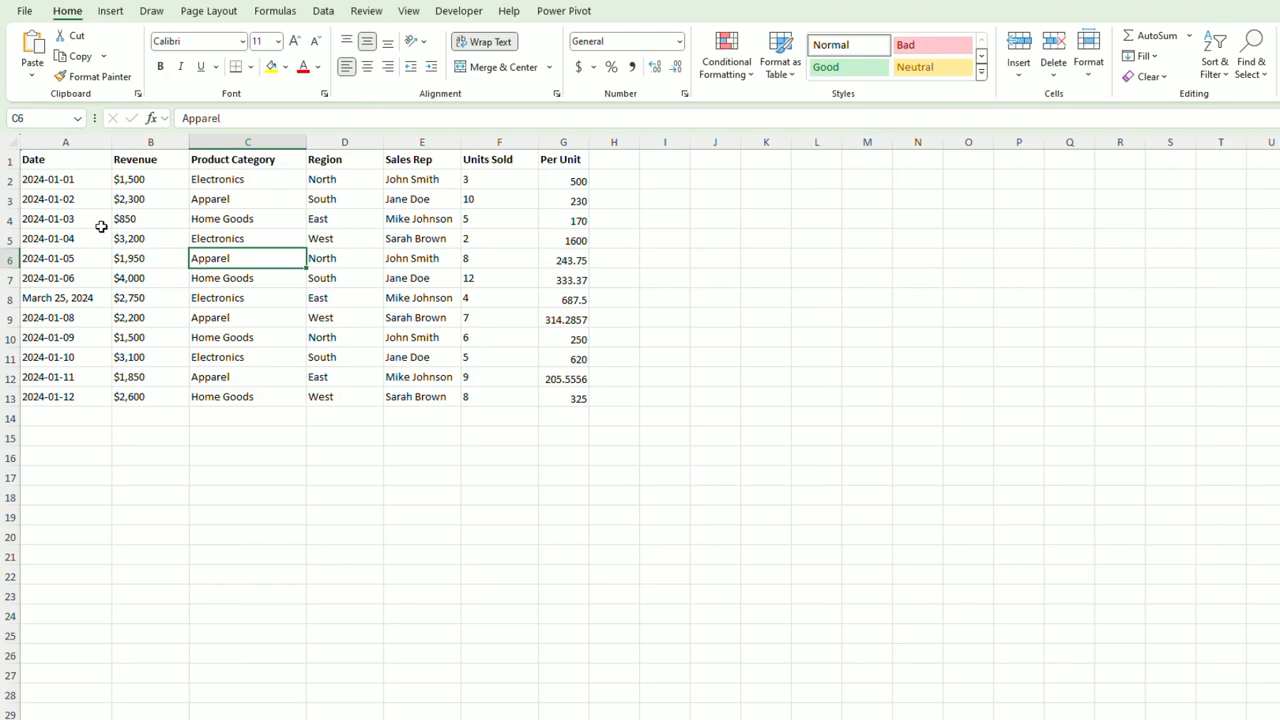
# - Format the entire Date column with the *March 14, 2012 date type
pyautogui.click(65, 142)
pyautogui.hotkey('ctrl', '1')
pyautogui.click(31, 323)
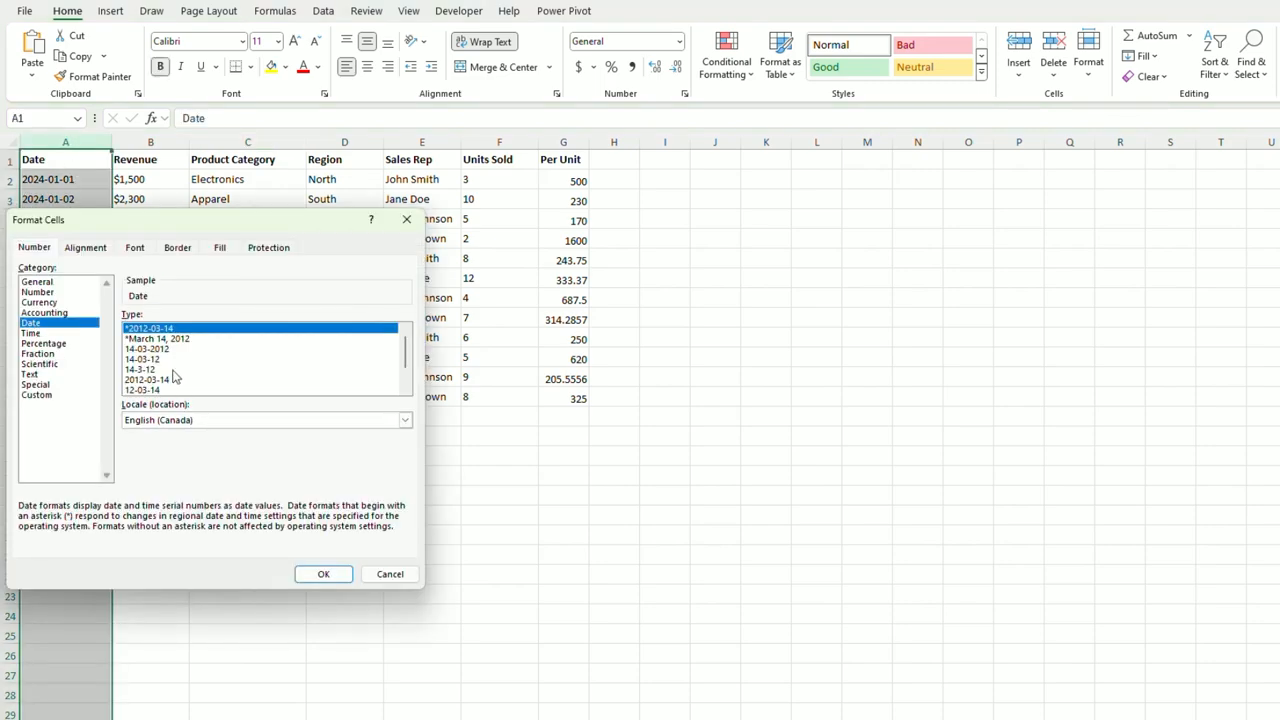
pyautogui.click(158, 339)
pyautogui.click(323, 574)
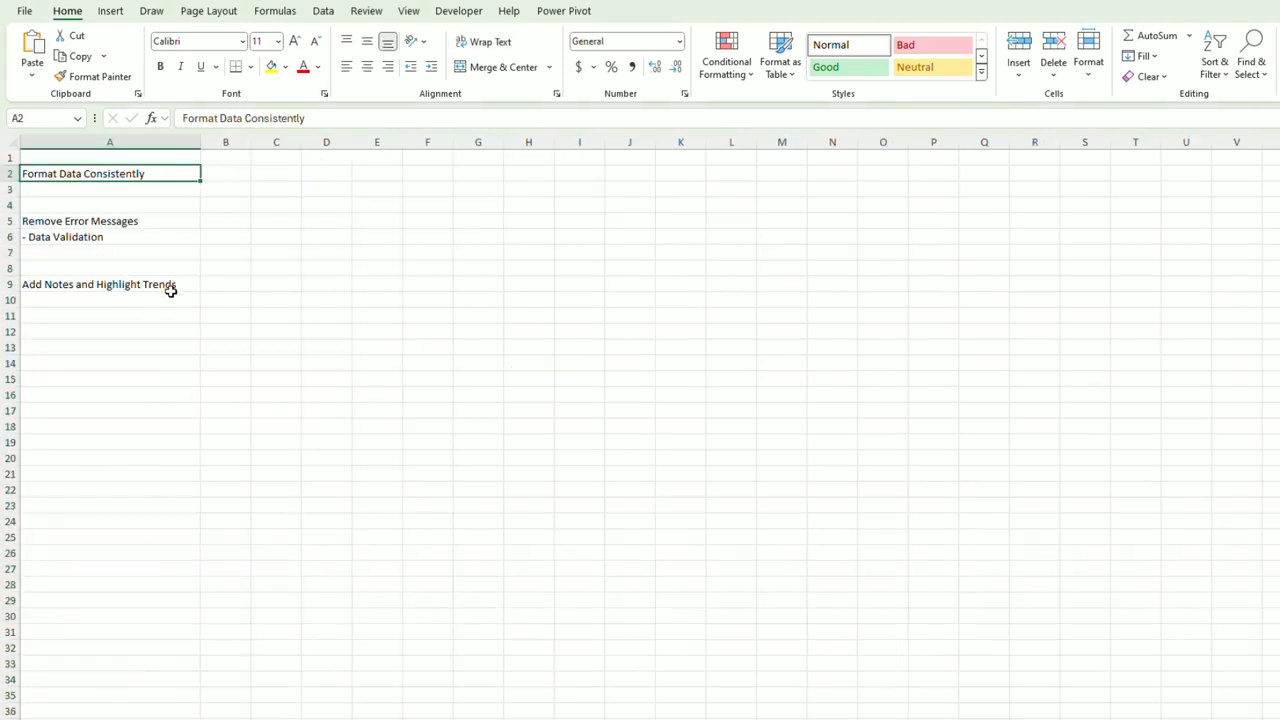
# - Check the Data Validation topic on the outline sheet and examine the Per Unit formulas against the Revenue and Units Sold columns
pyautogui.click(146, 240)
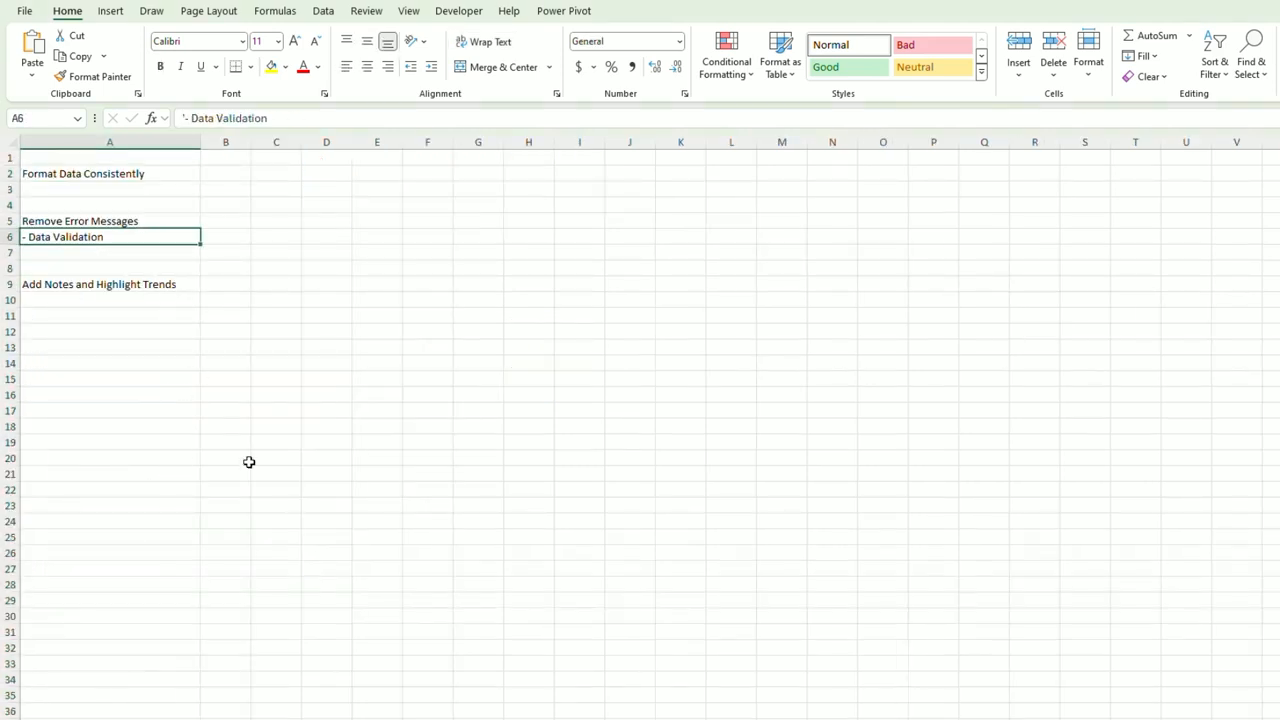
pyautogui.click(286, 456)
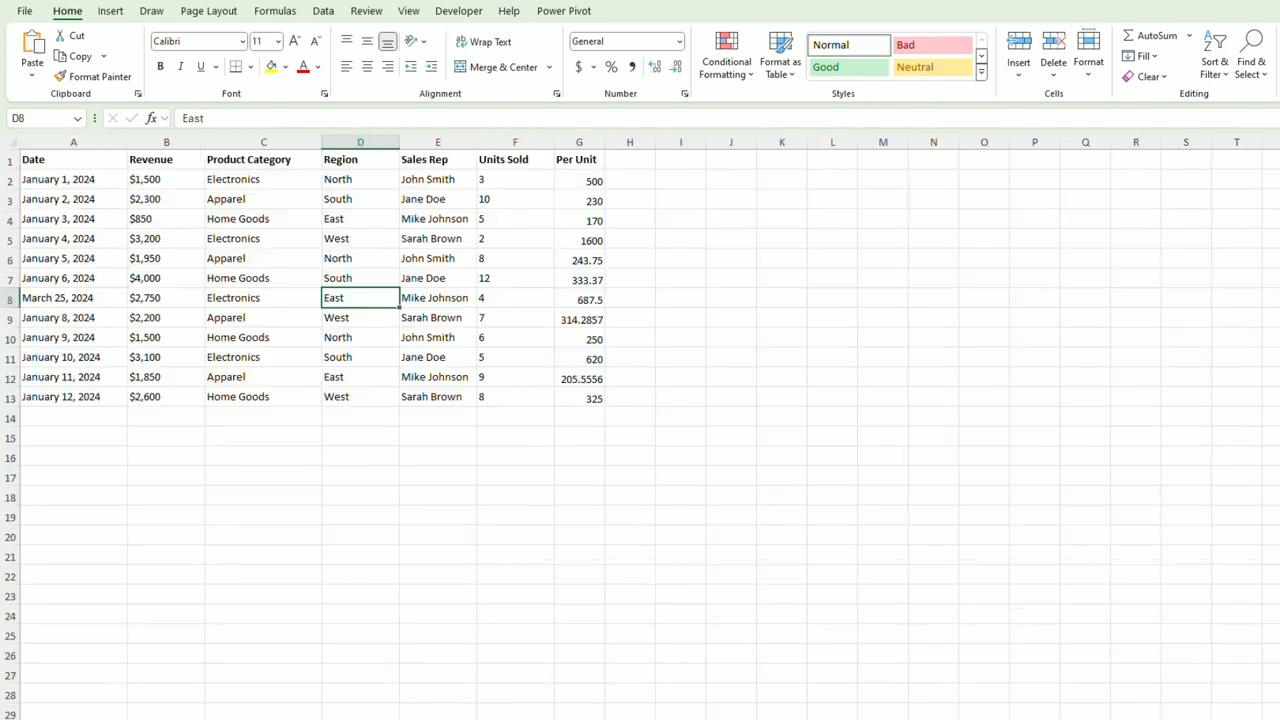
pyautogui.click(445, 338)
pyautogui.click(550, 238)
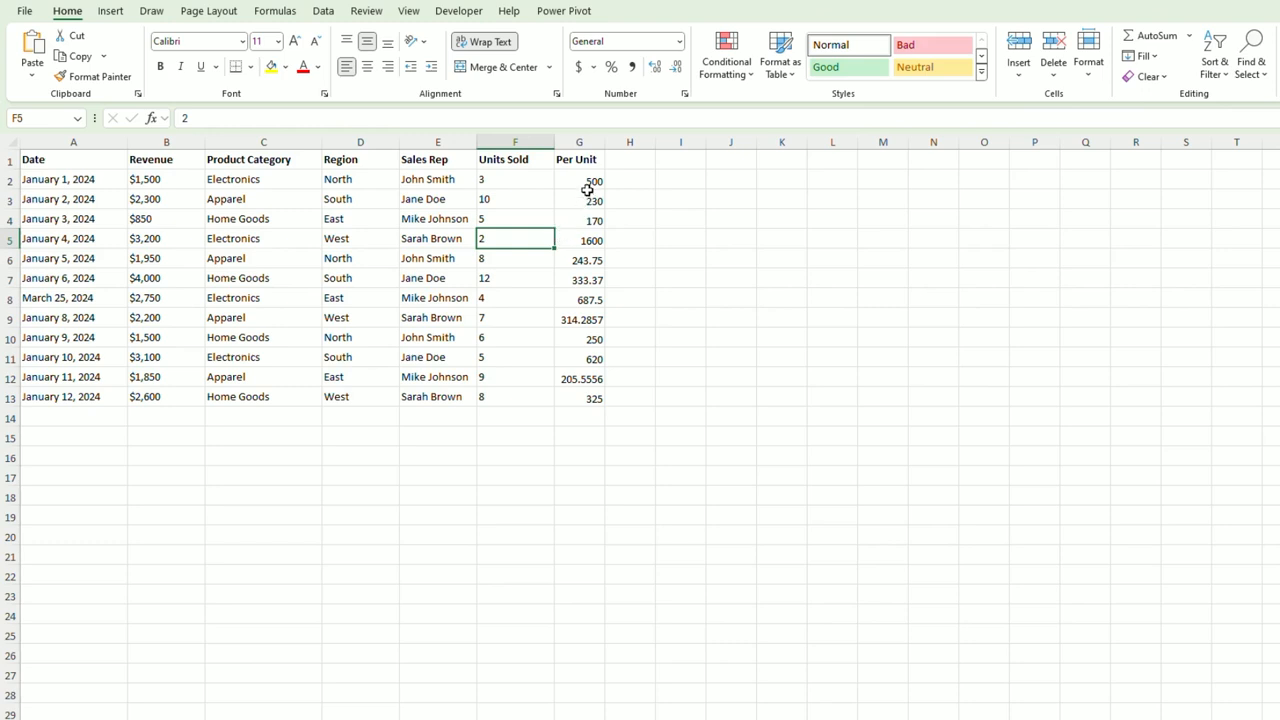
pyautogui.moveTo(587, 192); pyautogui.dragTo(587, 180)
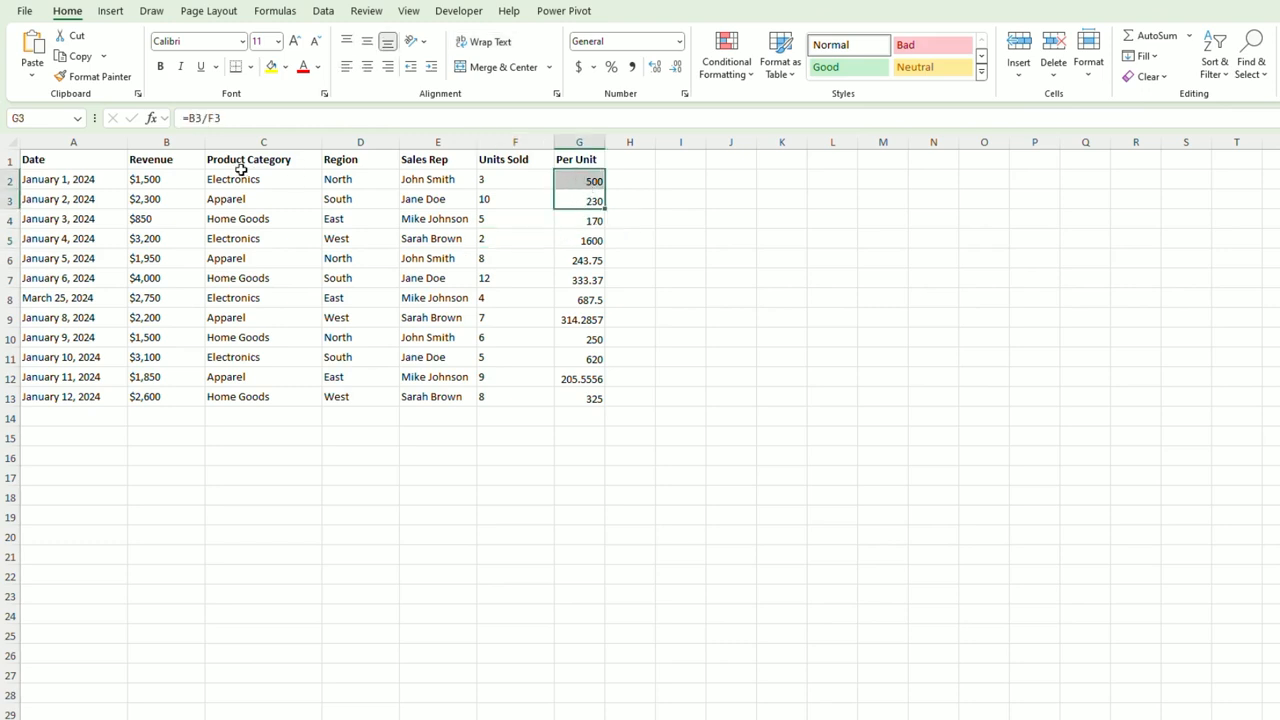
pyautogui.click(151, 142)
pyautogui.click(523, 140)
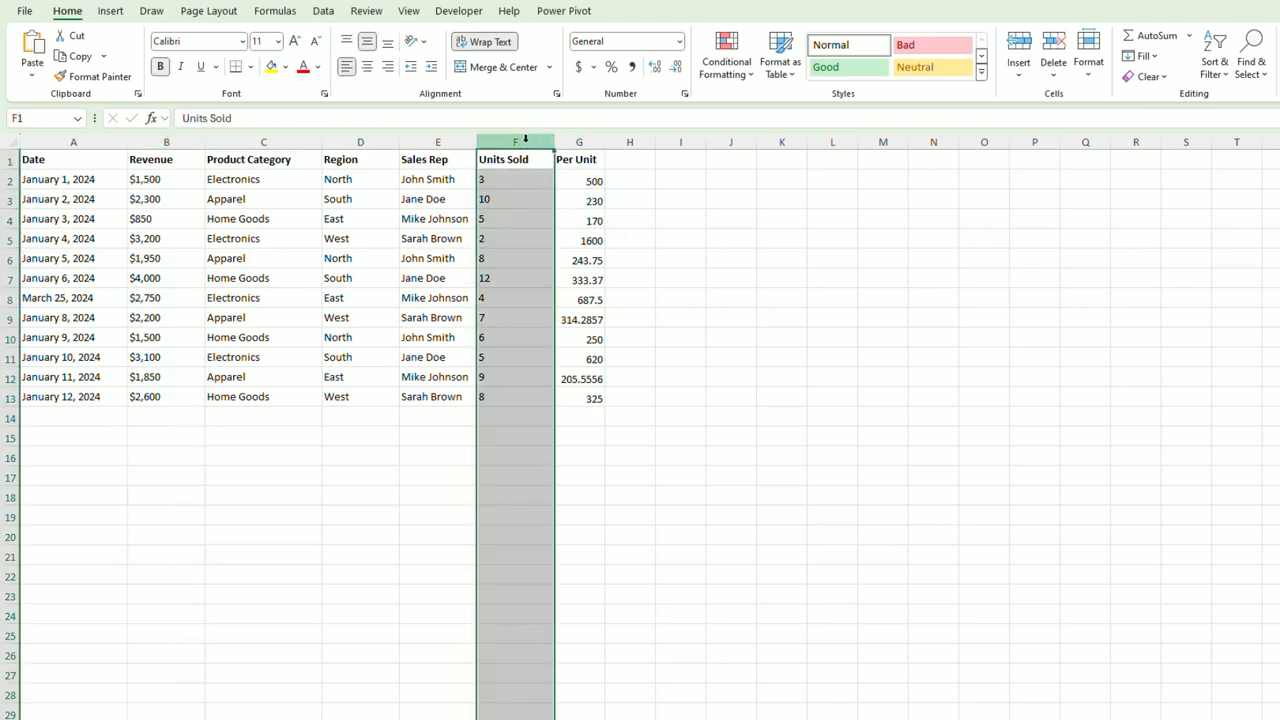
pyautogui.click(589, 161)
pyautogui.click(565, 177)
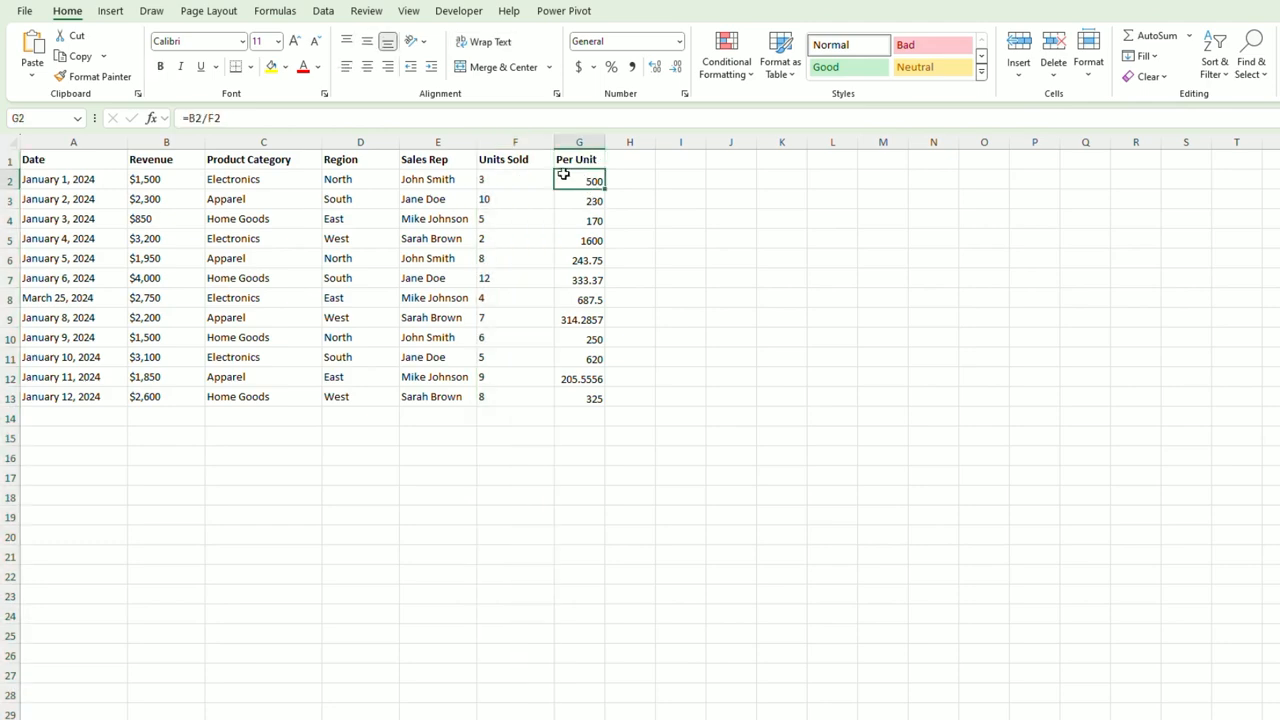
pyautogui.click(587, 220)
pyautogui.click(583, 283)
pyautogui.click(575, 180)
pyautogui.click(575, 354)
pyautogui.click(587, 296)
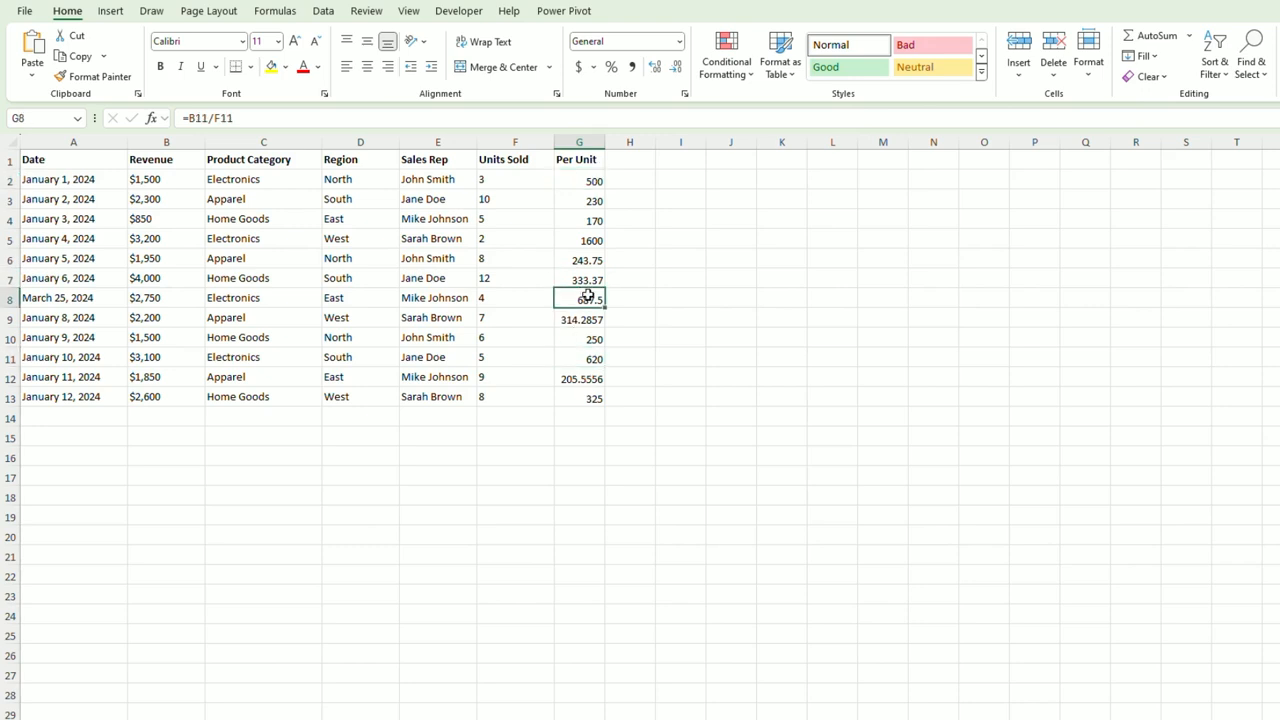
# - Copy the Revenue column's formatting onto the Per Unit column with Format Painter
pyautogui.click(579, 141)
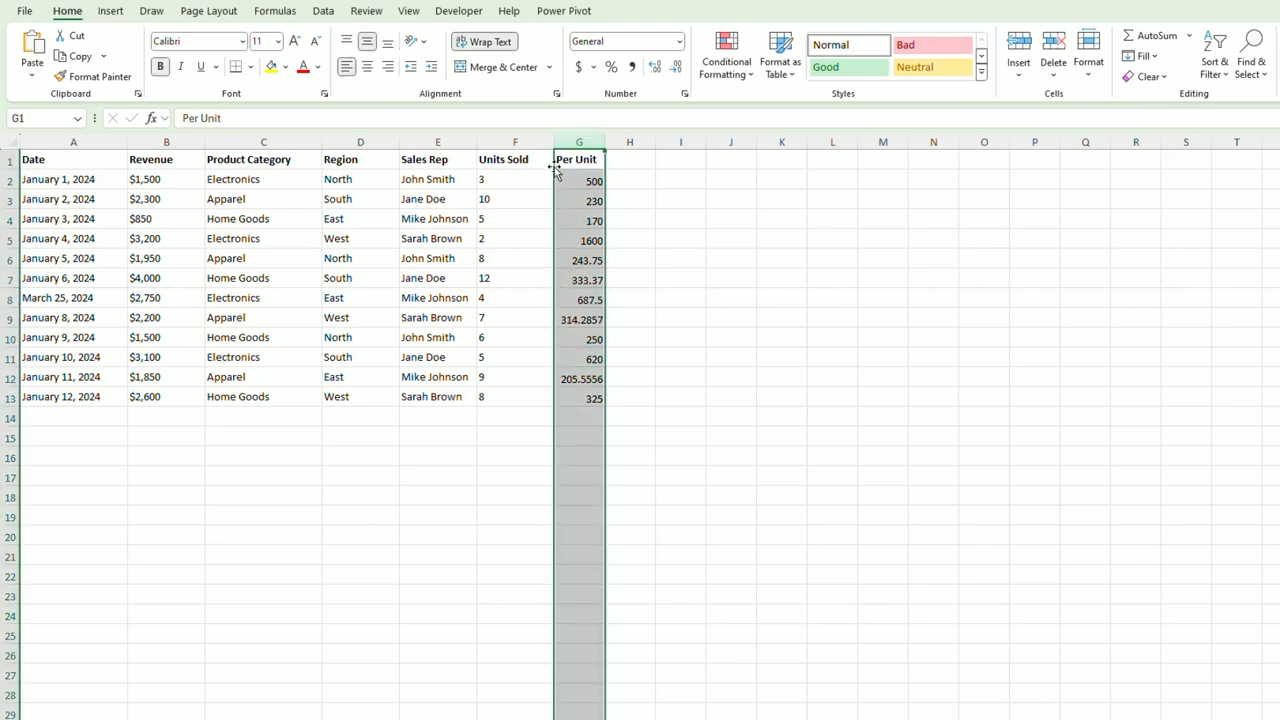
pyautogui.click(156, 140)
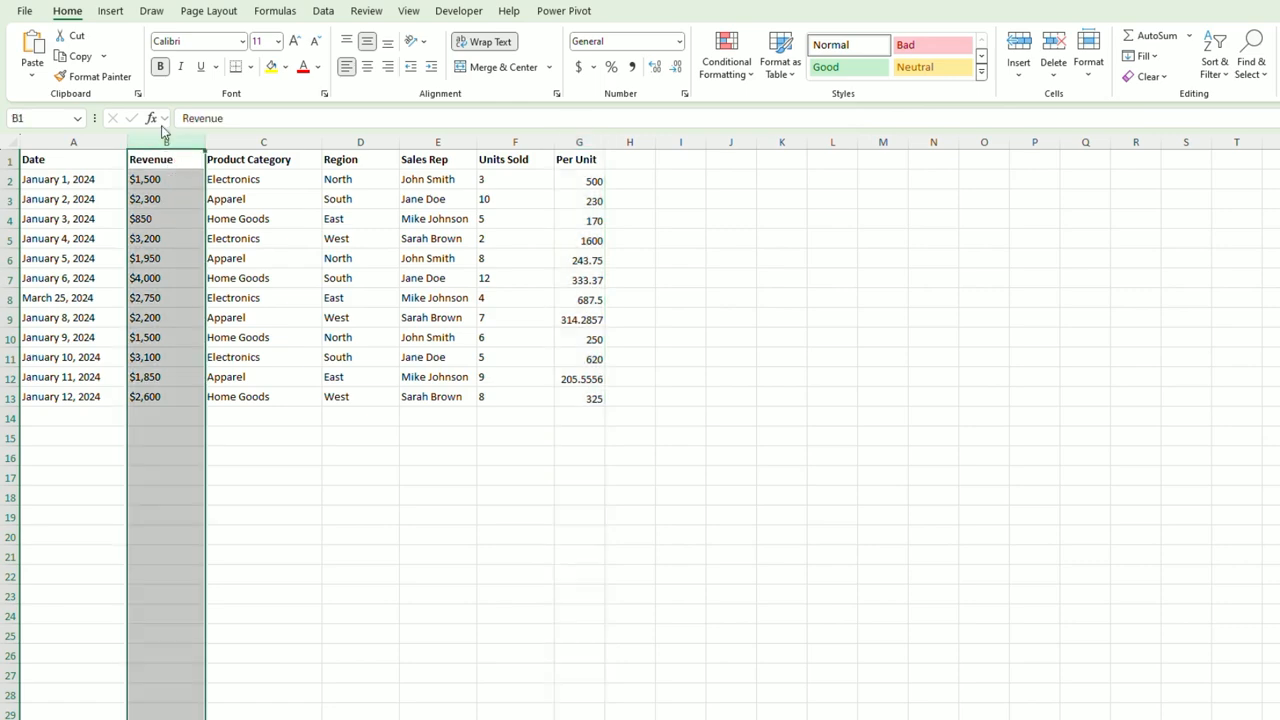
pyautogui.click(95, 80)
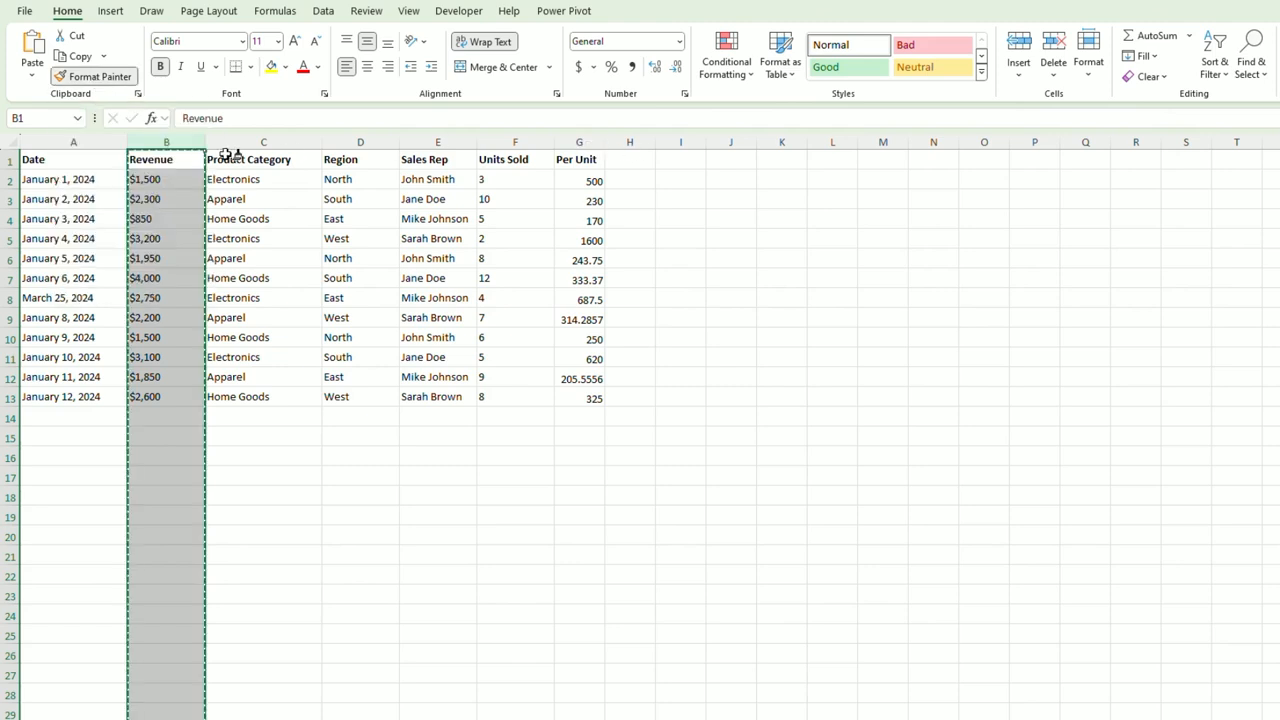
pyautogui.click(590, 141)
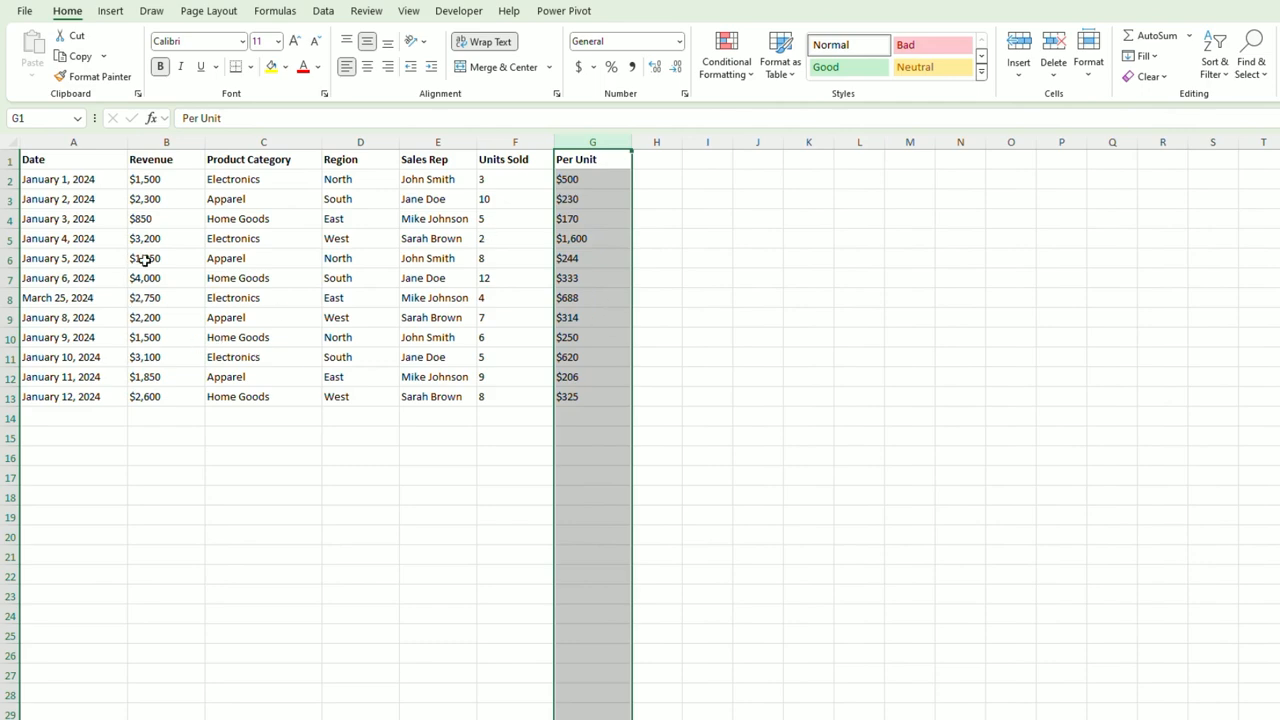
# - Enter invalid Units Sold test values: 0 in F5 and A in F10
pyautogui.click(606, 244)
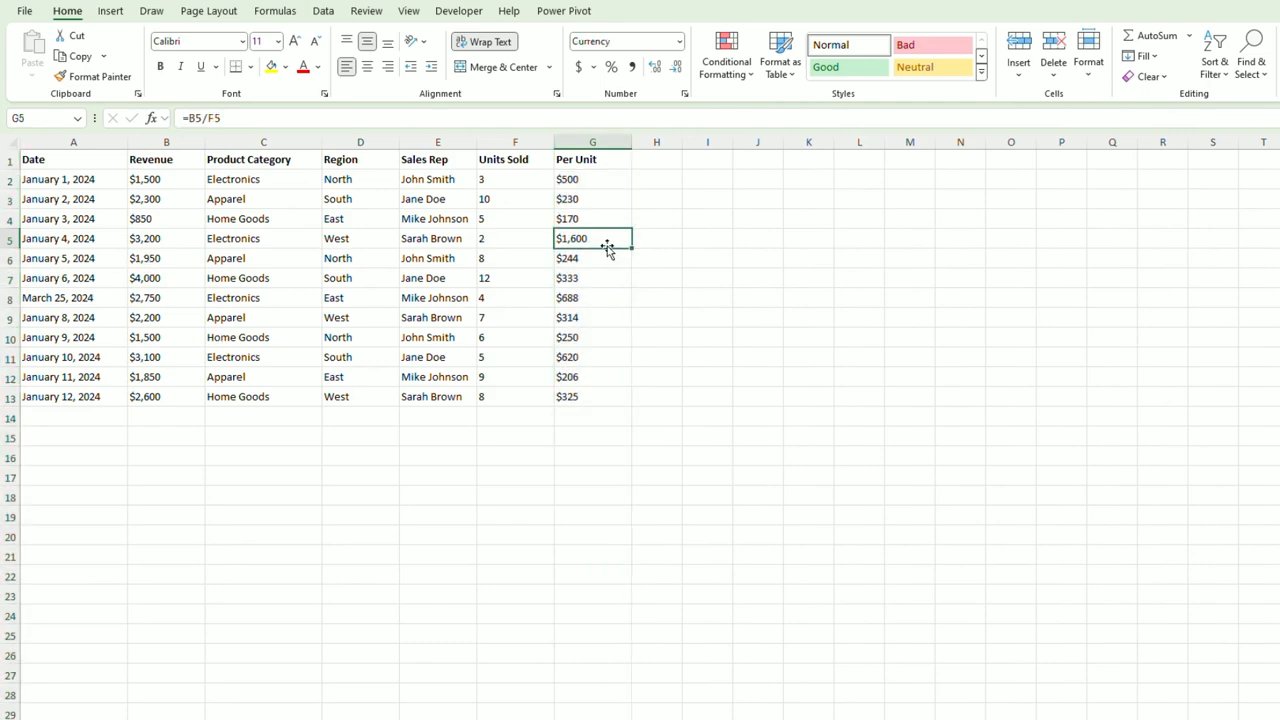
pyautogui.click(536, 240)
pyautogui.write('0')
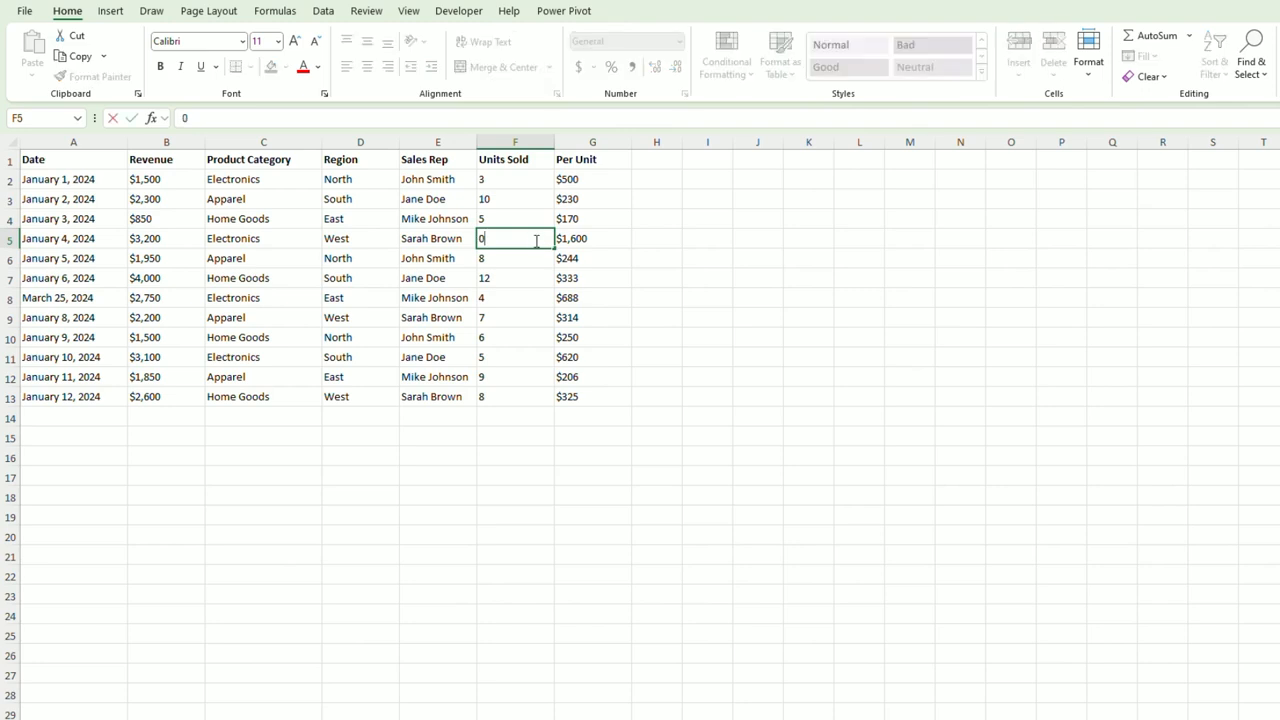
pyautogui.press('Return')
pyautogui.click(514, 338)
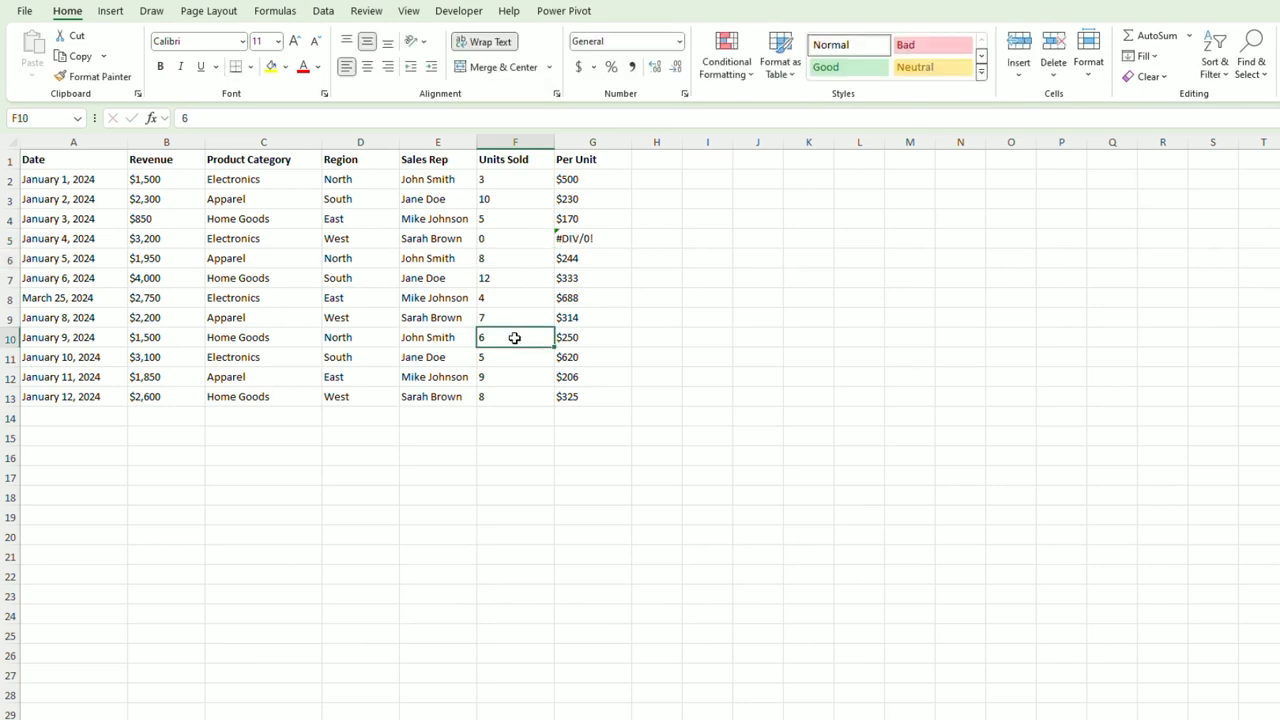
pyautogui.write('A')
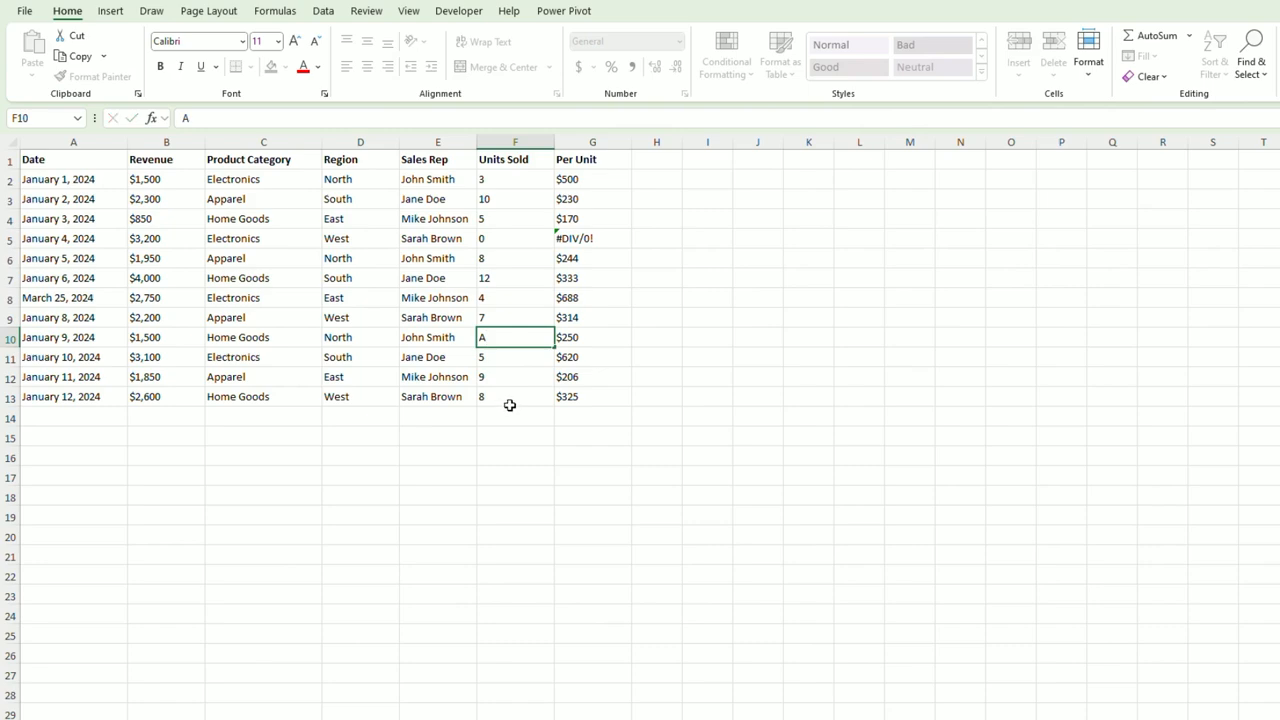
pyautogui.click(509, 403)
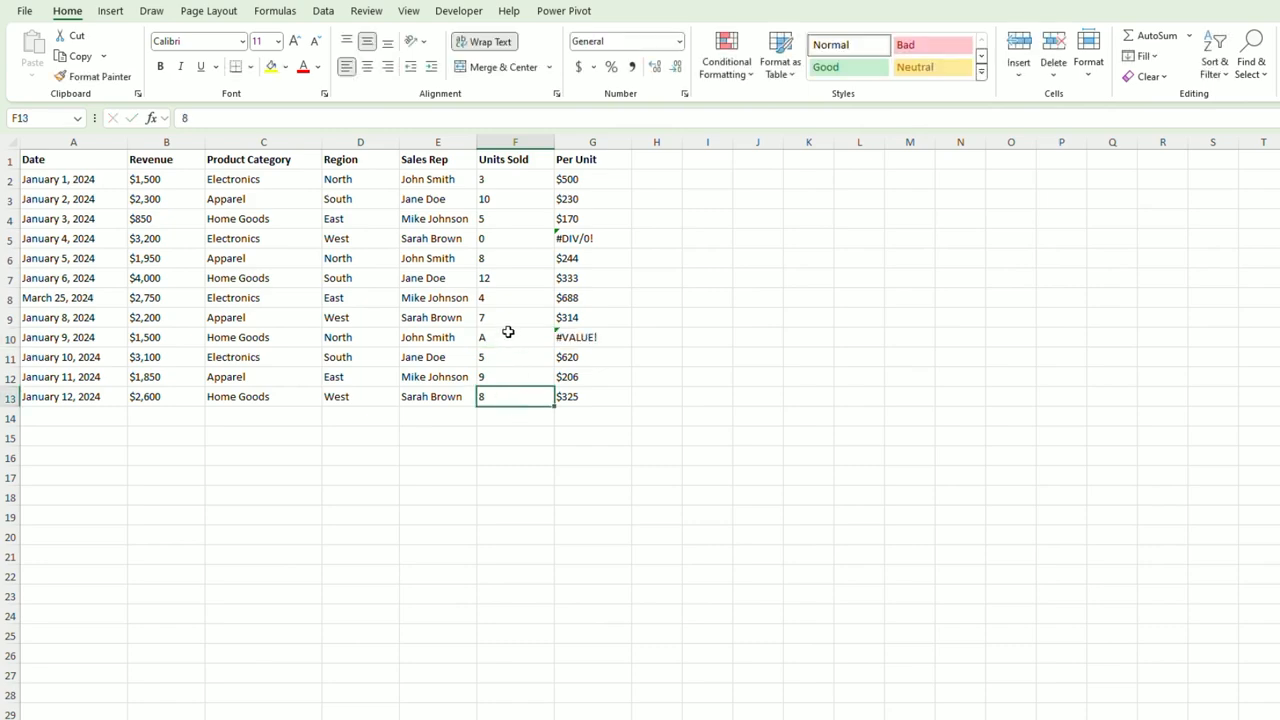
# - Change the Per Unit formula in G2 to =IFERROR(B2/F2,"Check Units Sold")
pyautogui.click(574, 186)
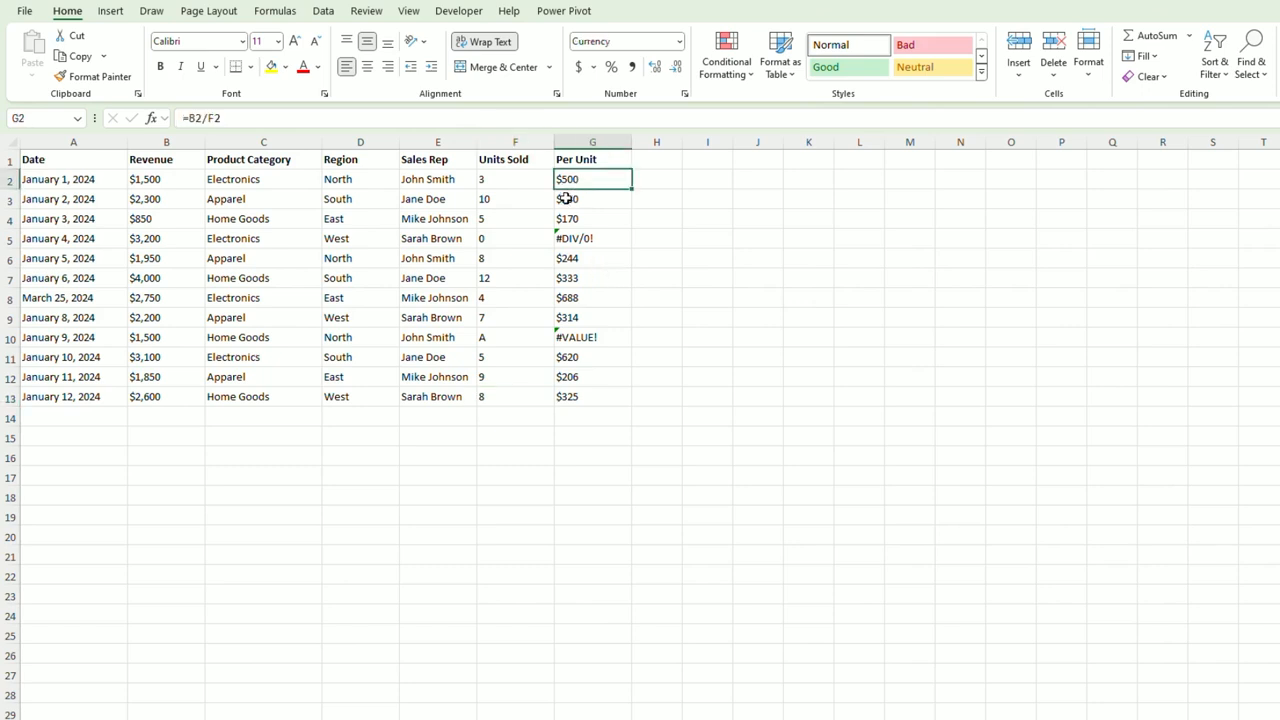
pyautogui.click(190, 119)
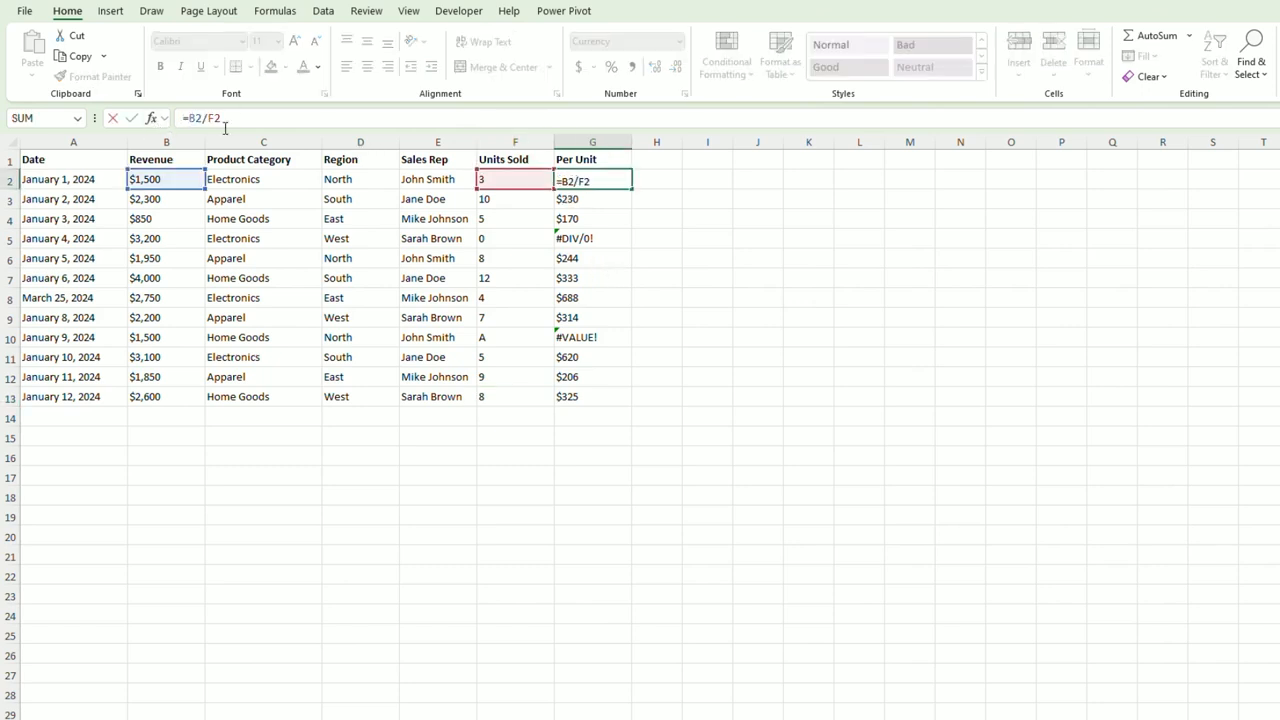
pyautogui.write('iferror(')
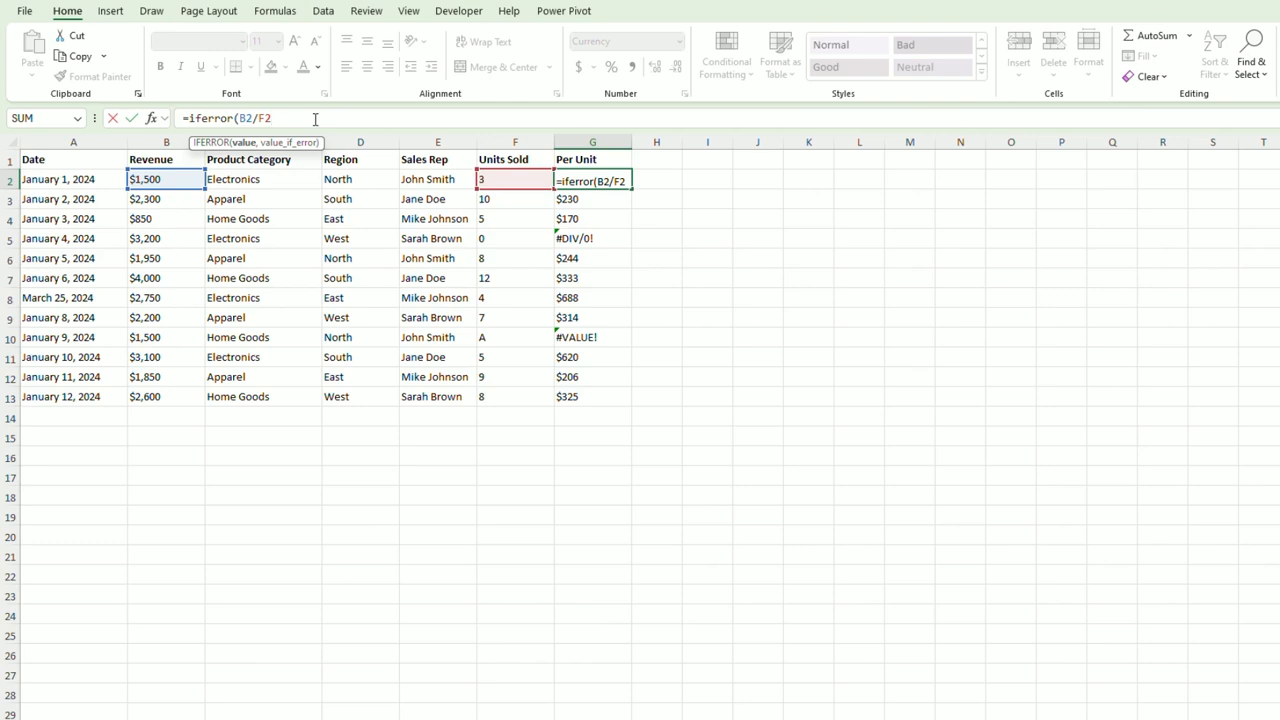
pyautogui.write(',"Check Units Sold")')
pyautogui.press('Return')
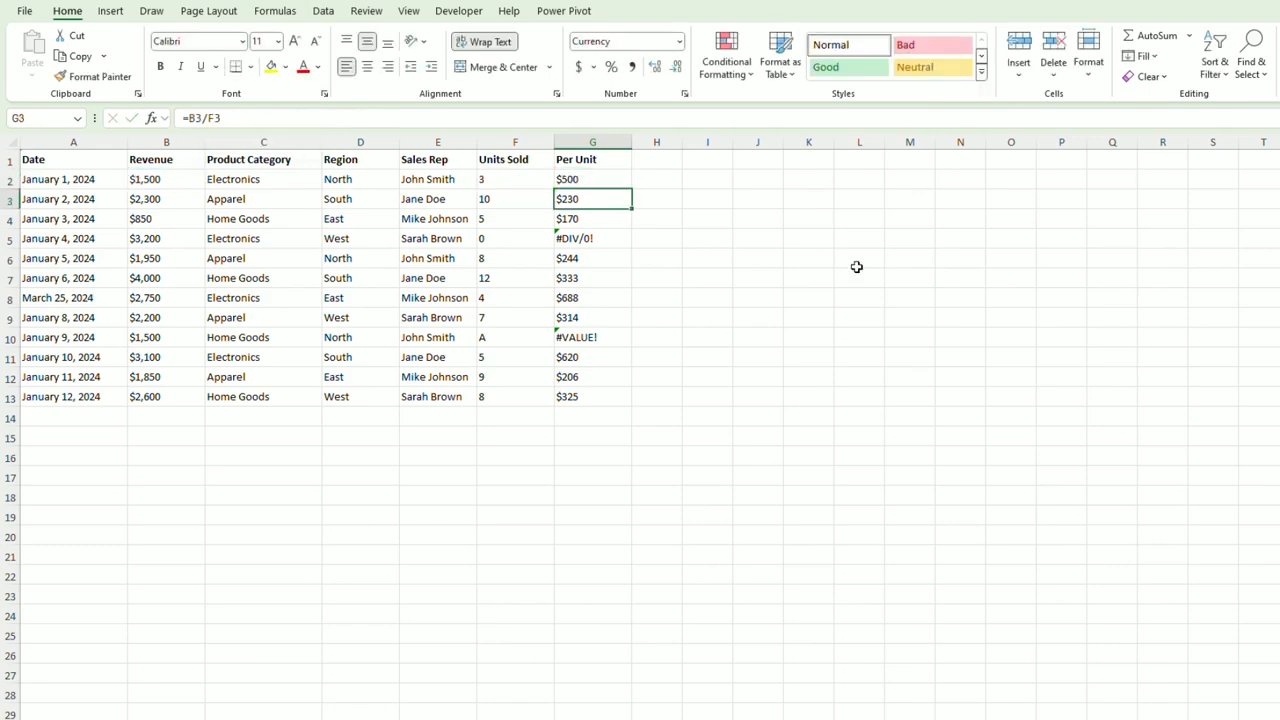
# - Fill the IFERROR formula from G2 down through G13 and widen the Per Unit column to fit the message text
pyautogui.click(598, 185)
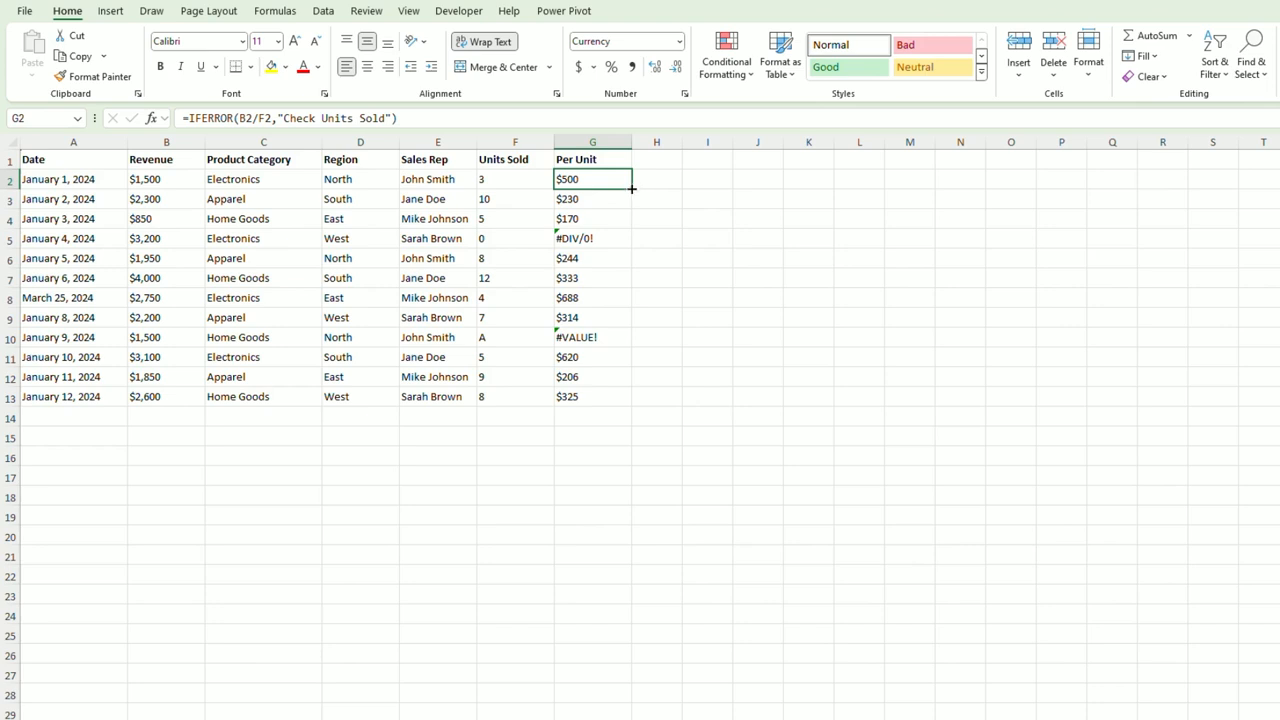
pyautogui.moveTo(632, 189); pyautogui.dragTo(623, 251)
pyautogui.click(612, 230)
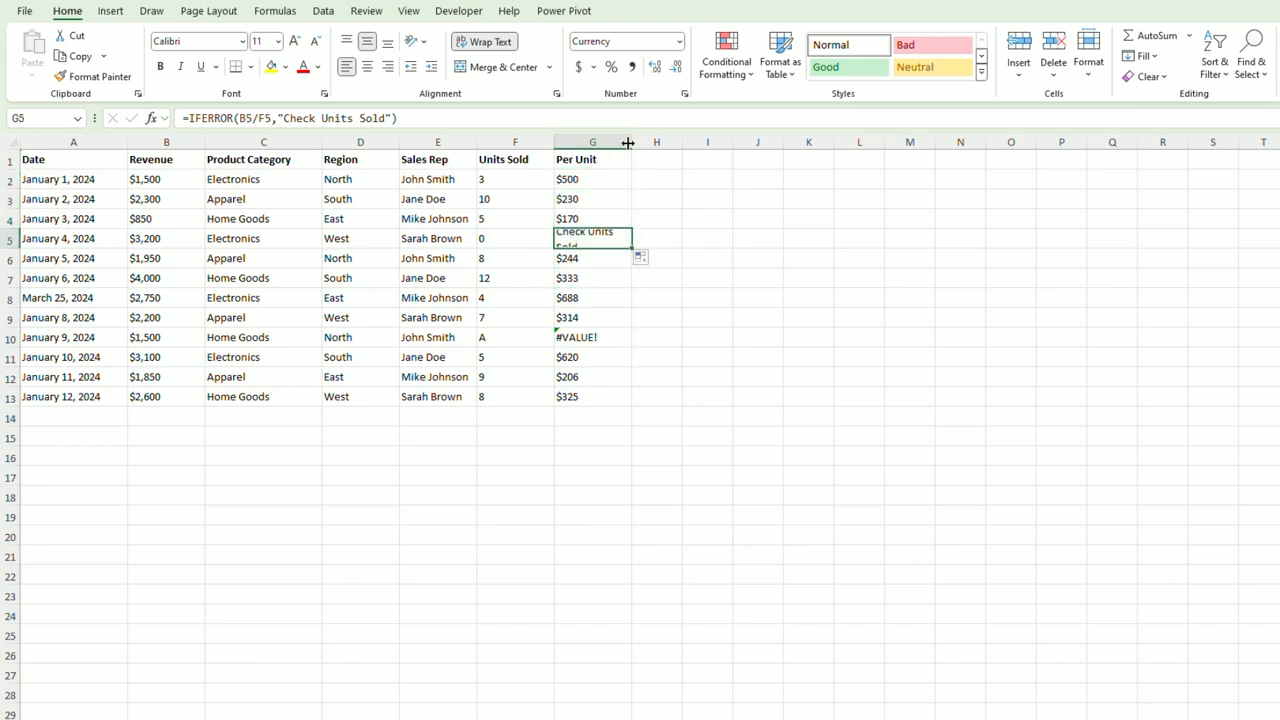
pyautogui.moveTo(632, 142); pyautogui.dragTo(674, 142)
pyautogui.moveTo(675, 251); pyautogui.dragTo(677, 400)
pyautogui.click(603, 334)
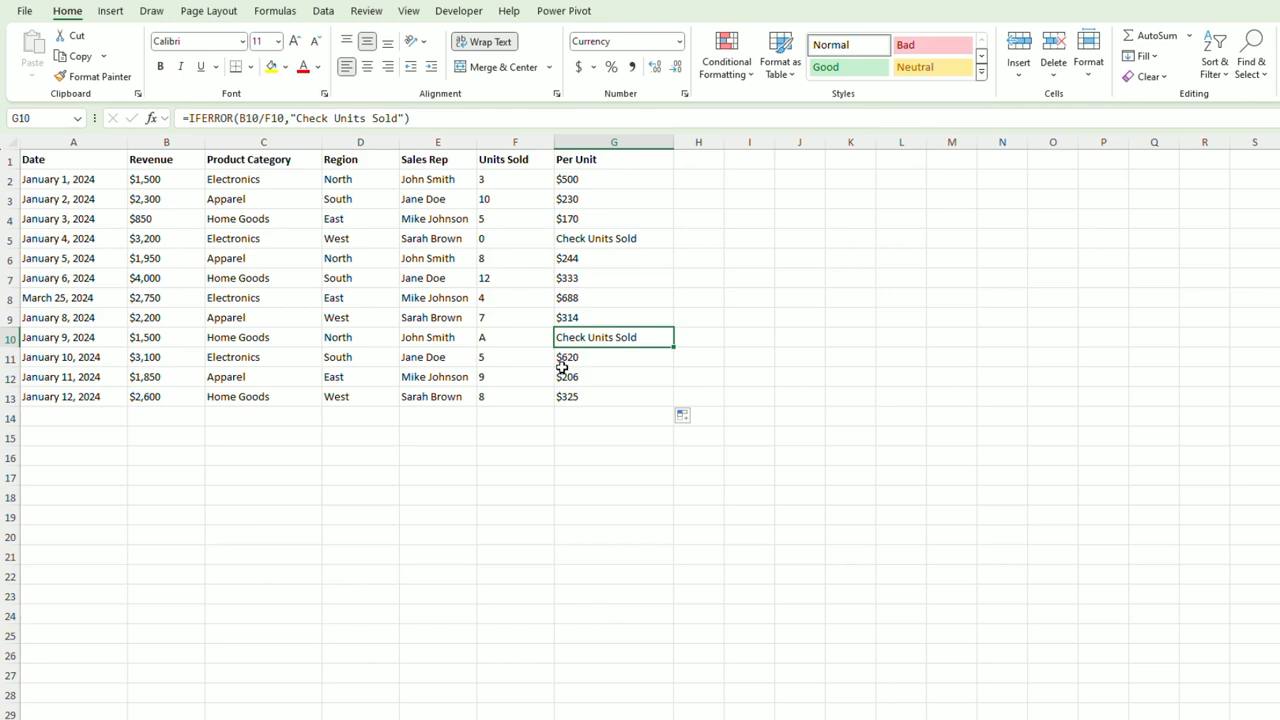
# - Test the Per Unit formulas by setting Units Sold to 10 in F10 and 6 in F5
pyautogui.click(520, 337)
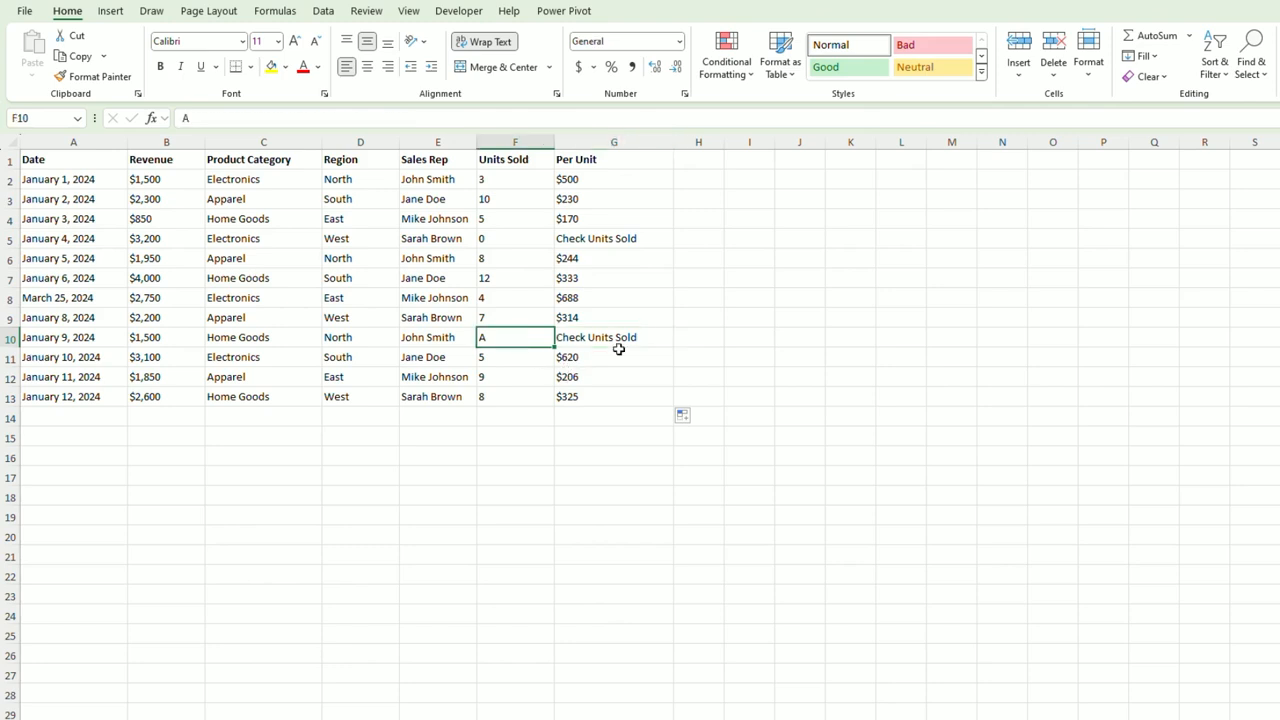
pyautogui.write('10')
pyautogui.press('Return')
pyautogui.click(511, 244)
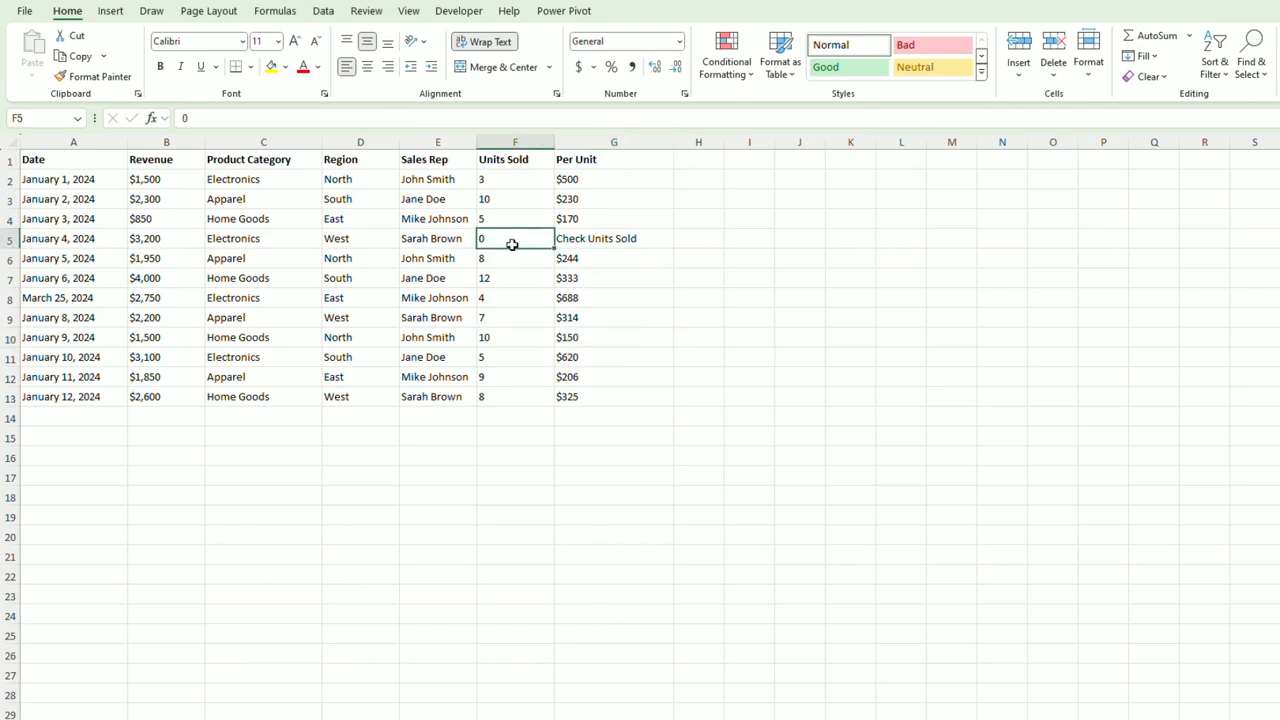
pyautogui.write('6')
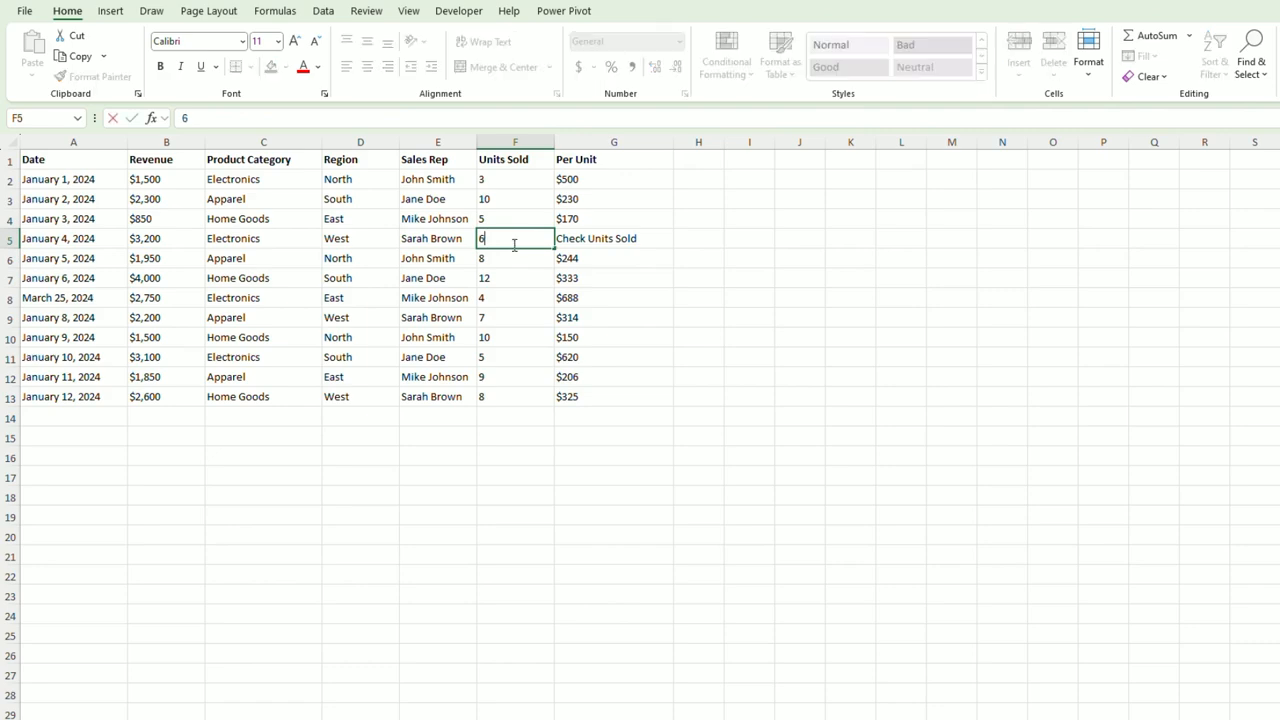
pyautogui.press('Return')
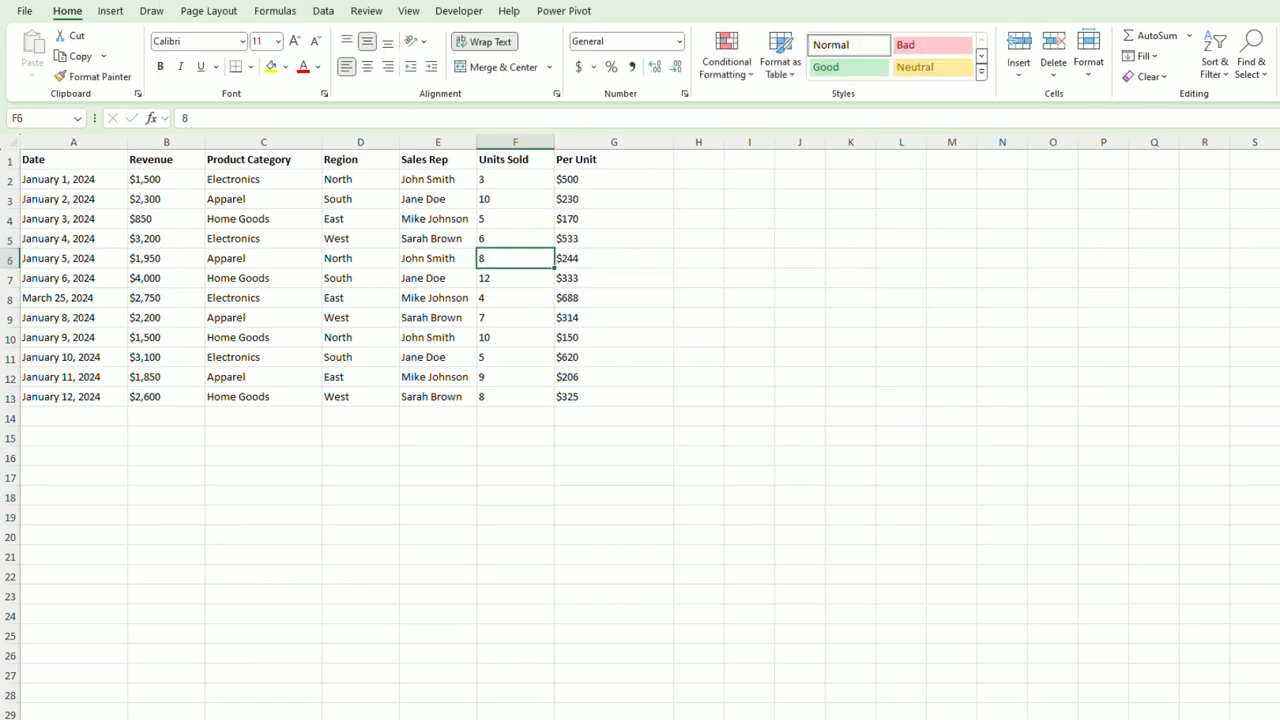
# - Undo the two test changes to Units Sold in F5 and F10
pyautogui.hotkey('ctrl', 'z')
pyautogui.hotkey('ctrl', 'z')
pyautogui.click(515, 476)
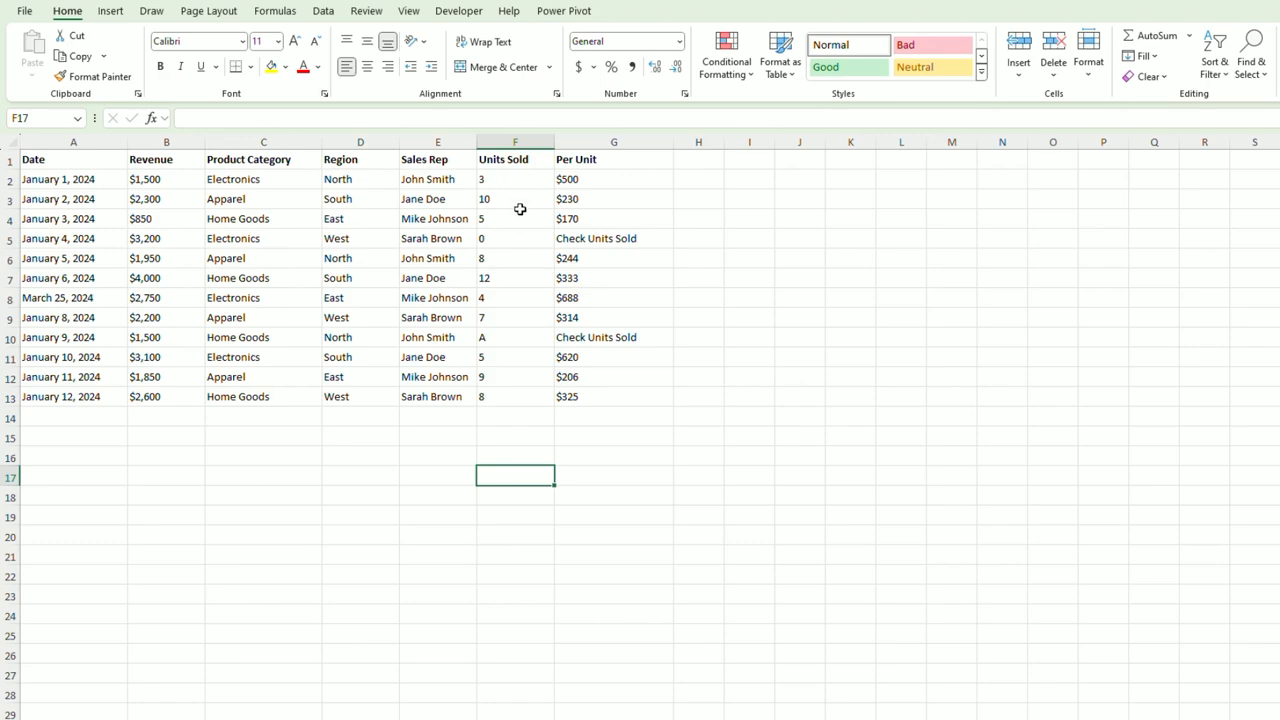
# - Add data validation to Units Sold cells F2:F24, allowing only whole numbers between a minimum of 0 and a maximum
pyautogui.click(515, 142)
pyautogui.moveTo(517, 182); pyautogui.dragTo(517, 611)
pyautogui.click(326, 12)
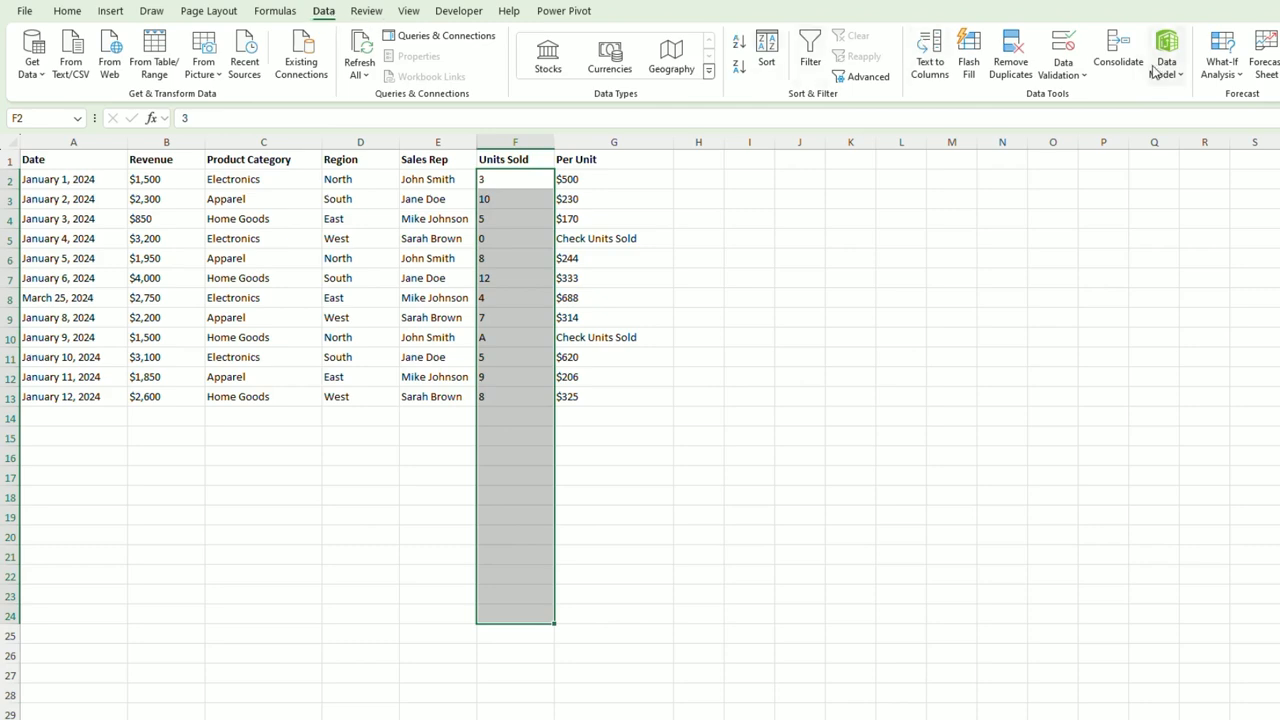
pyautogui.click(1083, 76)
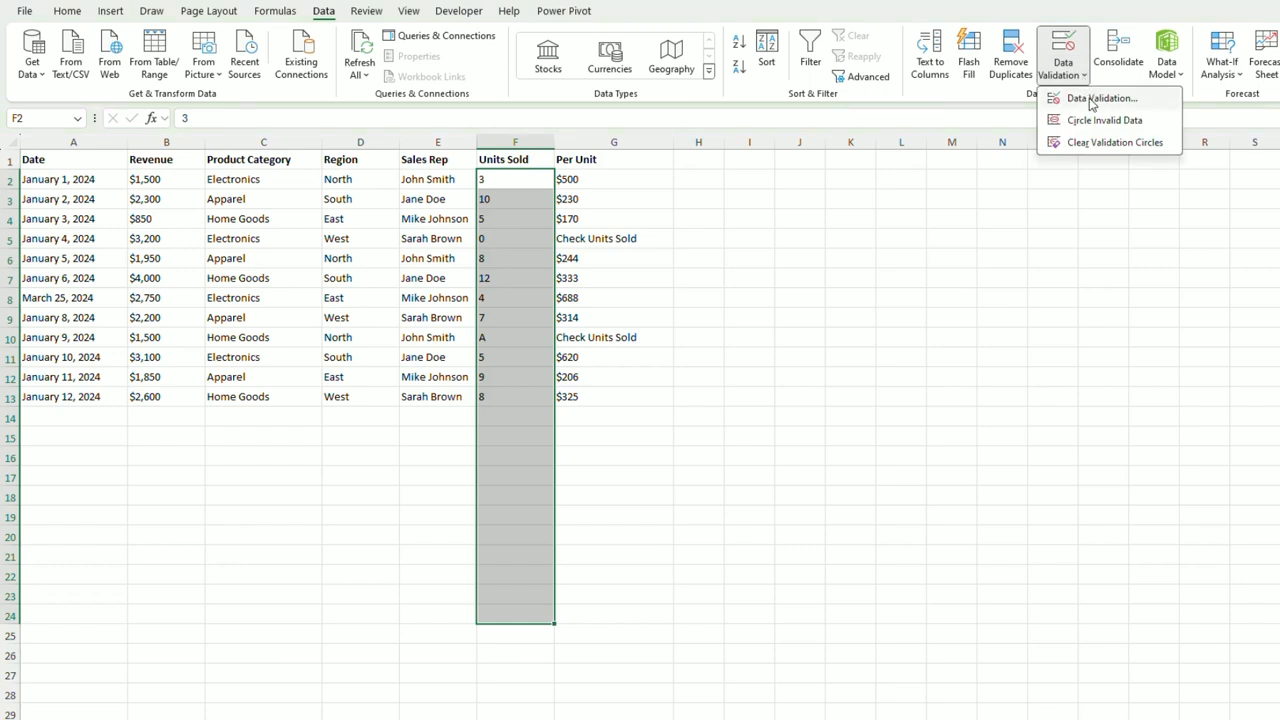
pyautogui.click(1092, 100)
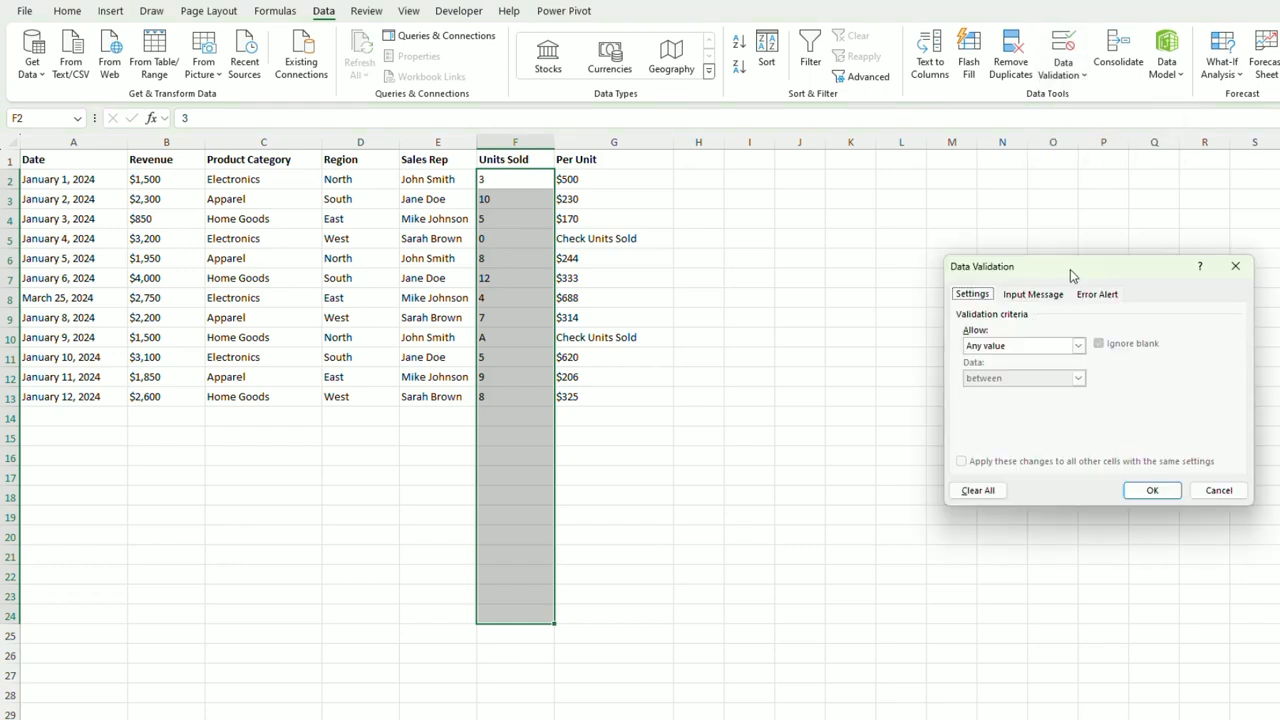
pyautogui.moveTo(1070, 275); pyautogui.dragTo(1029, 270)
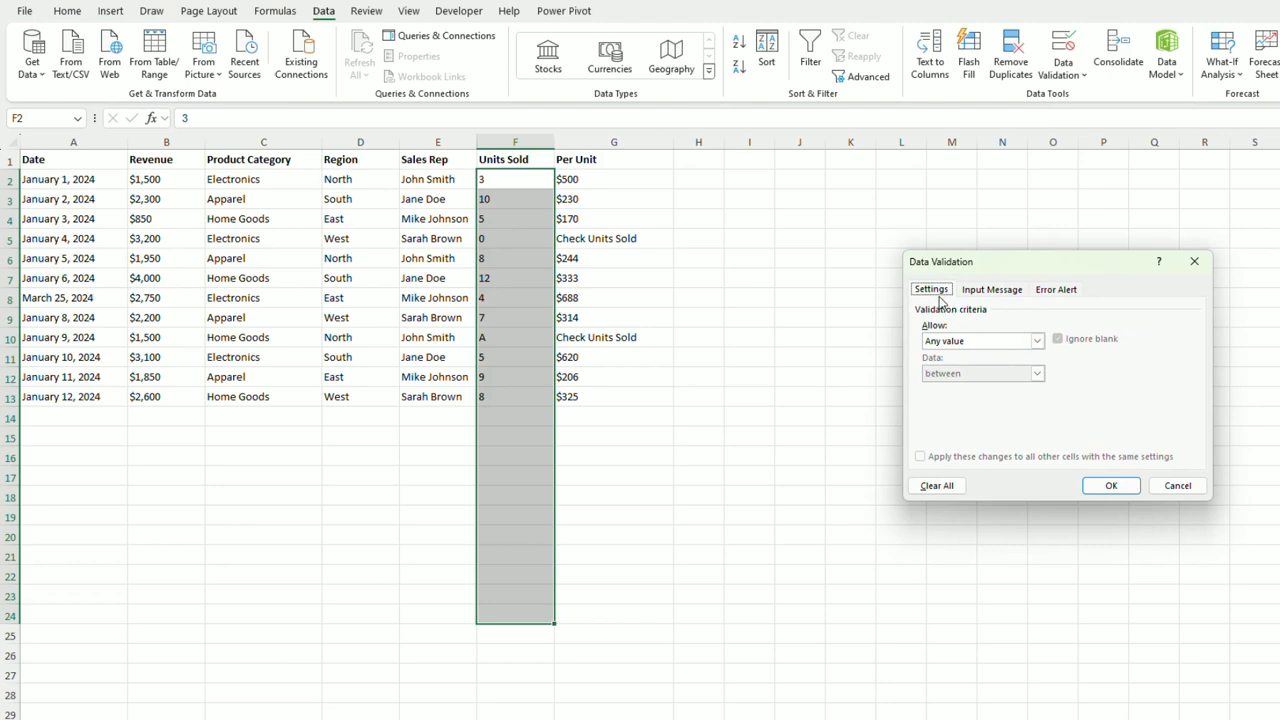
pyautogui.click(1030, 345)
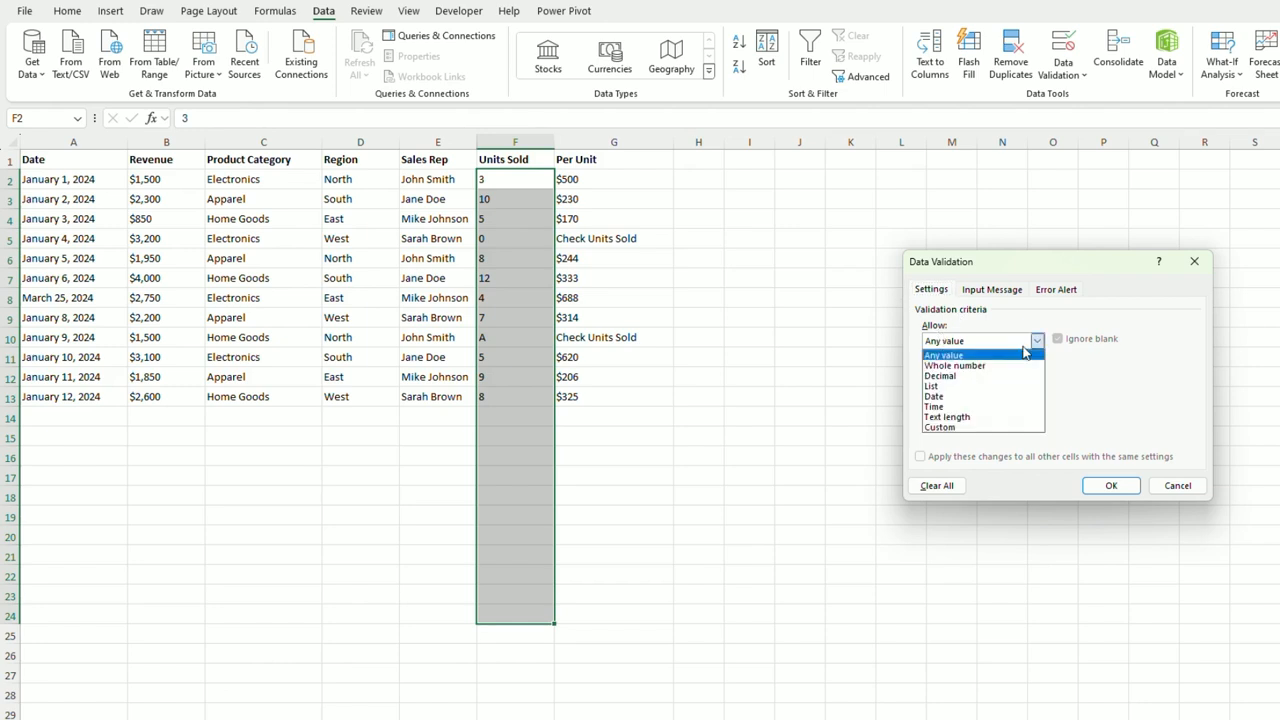
pyautogui.click(955, 365)
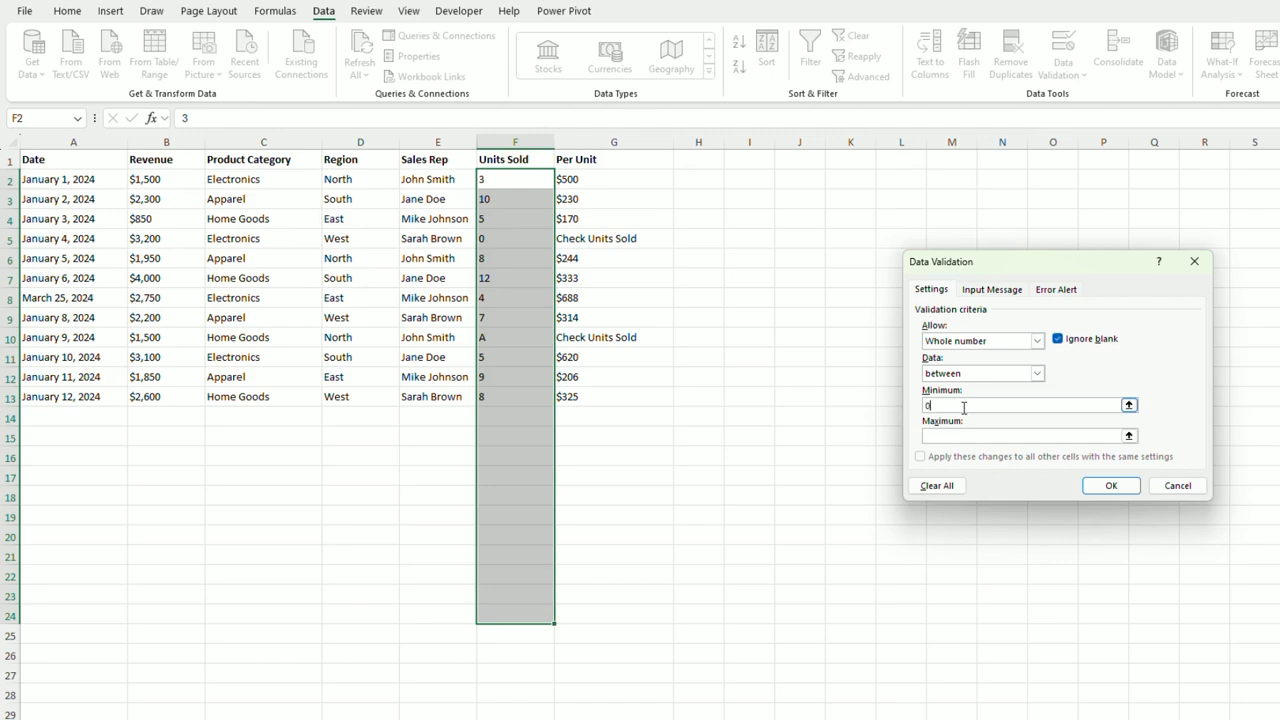
pyautogui.click(1000, 436)
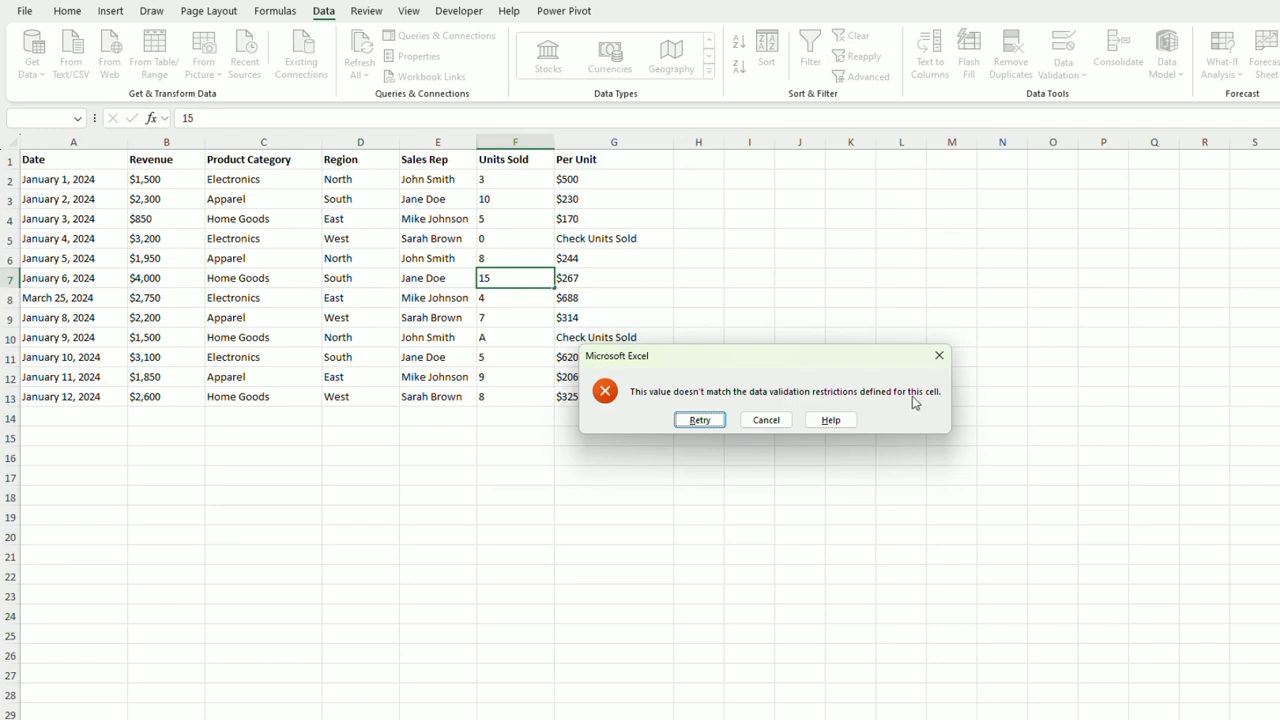
# - Retry the rejected Units Sold entry in F7 with the value 9
pyautogui.click(699, 420)
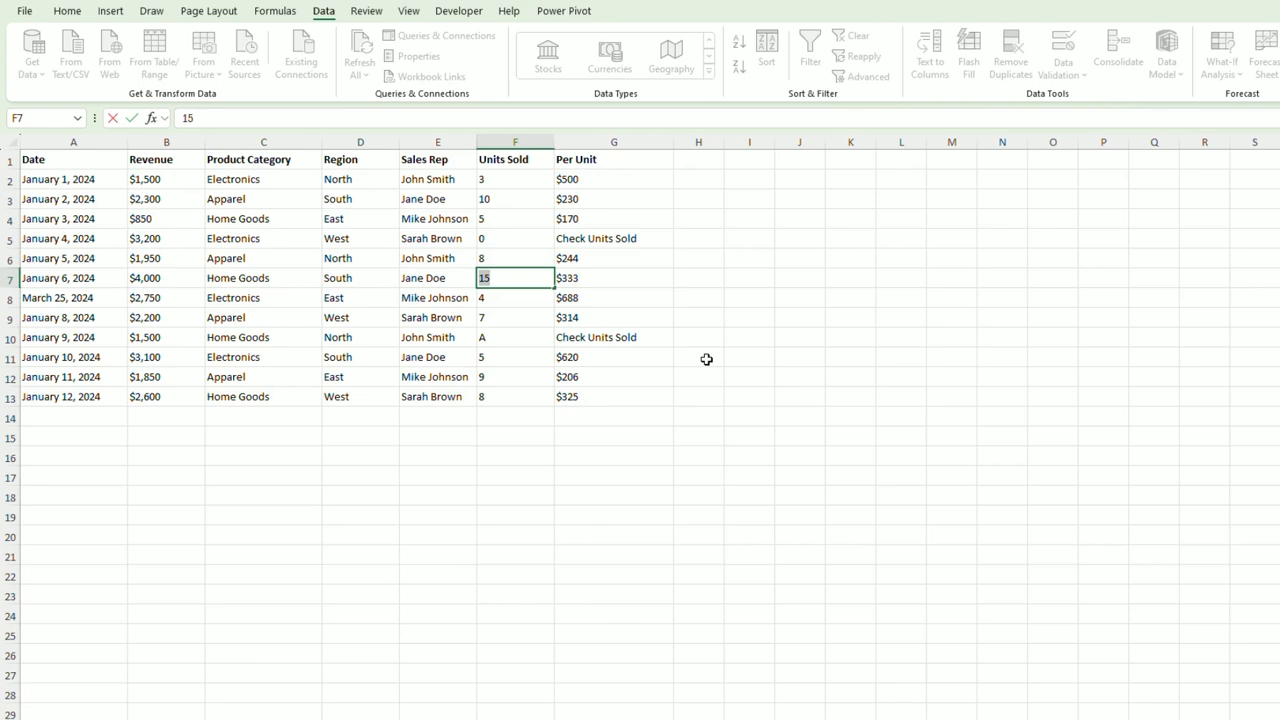
pyautogui.write('9')
pyautogui.press('Return')
# - Clear the Units Sold value in F10 and try entering the letter S there to test the validation
pyautogui.click(535, 347)
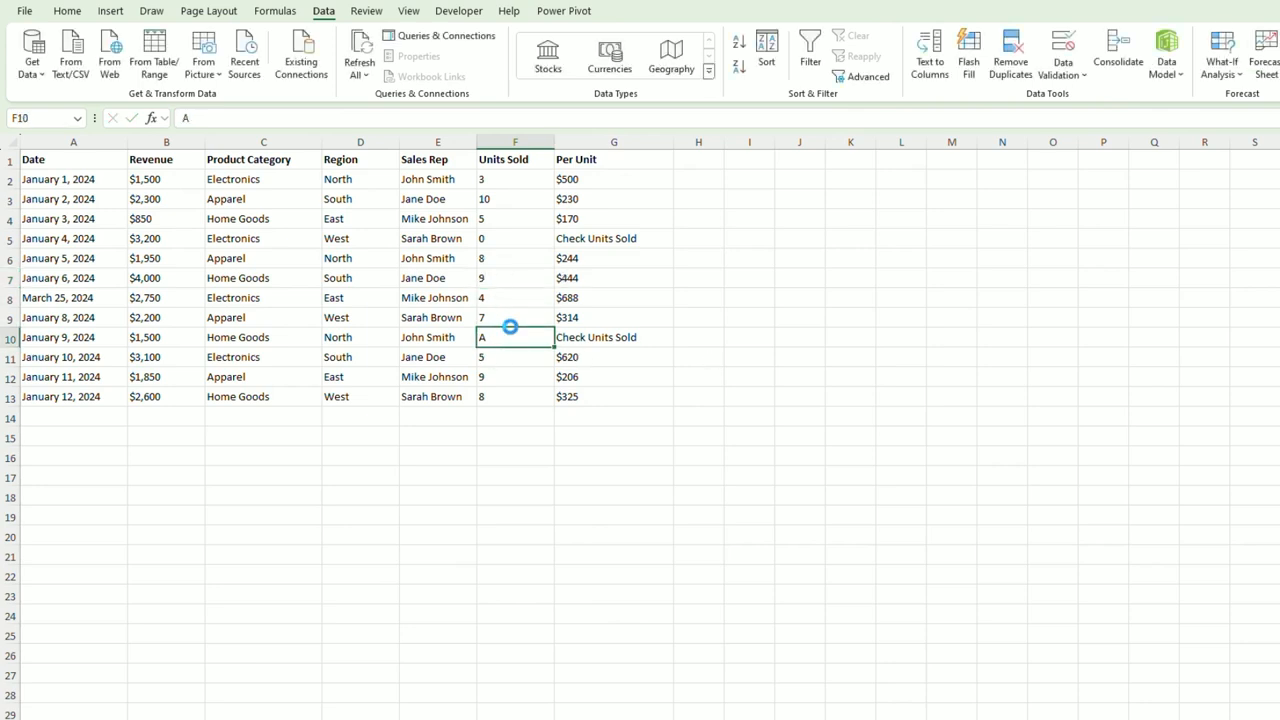
pyautogui.press('Delete')
pyautogui.write('S')
pyautogui.press('Return')
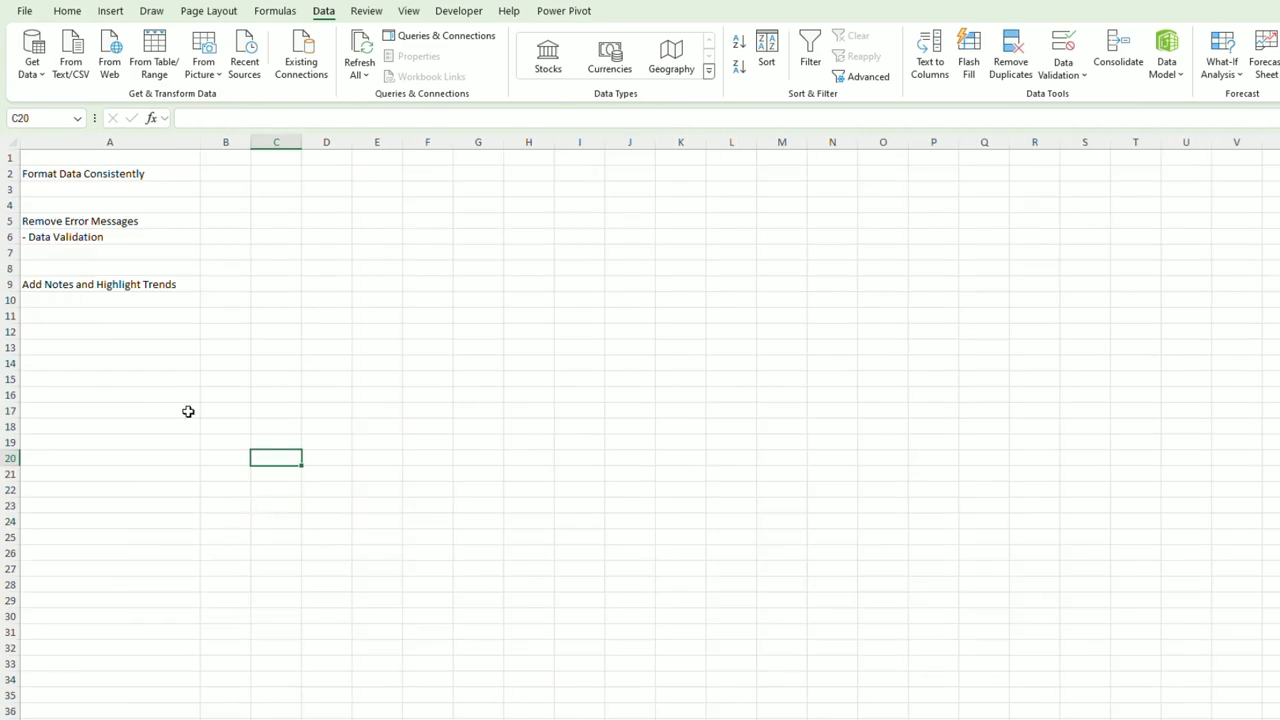
# - Add a note reading "Tenured Associate" to the January 6 revenue in B7 and shrink its box to fit the text
pyautogui.click(124, 310)
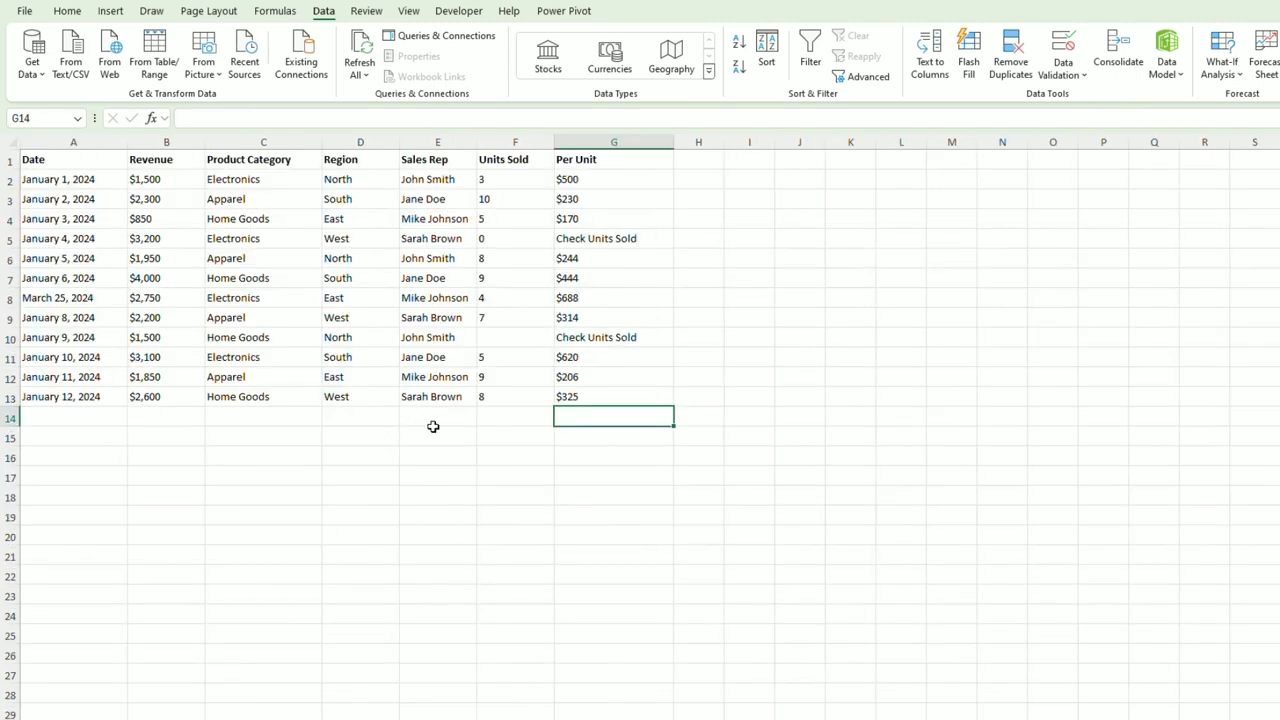
pyautogui.click(172, 279)
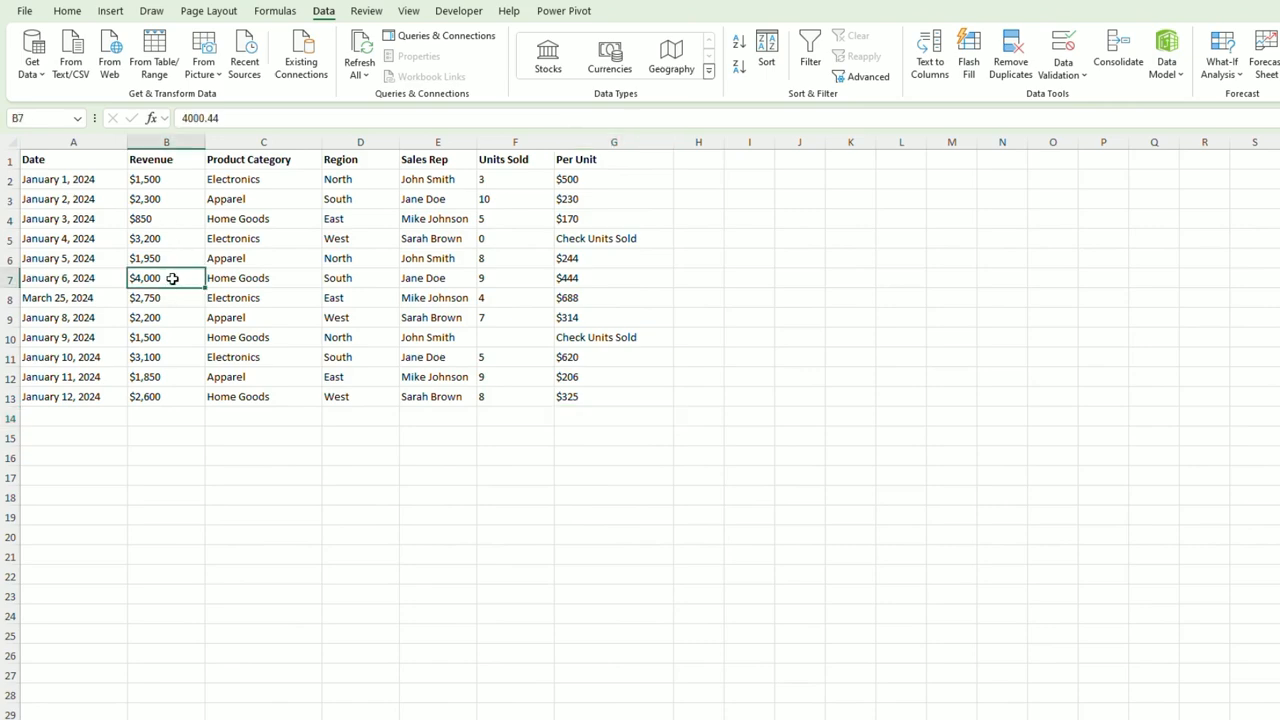
pyautogui.rightClick(172, 279)
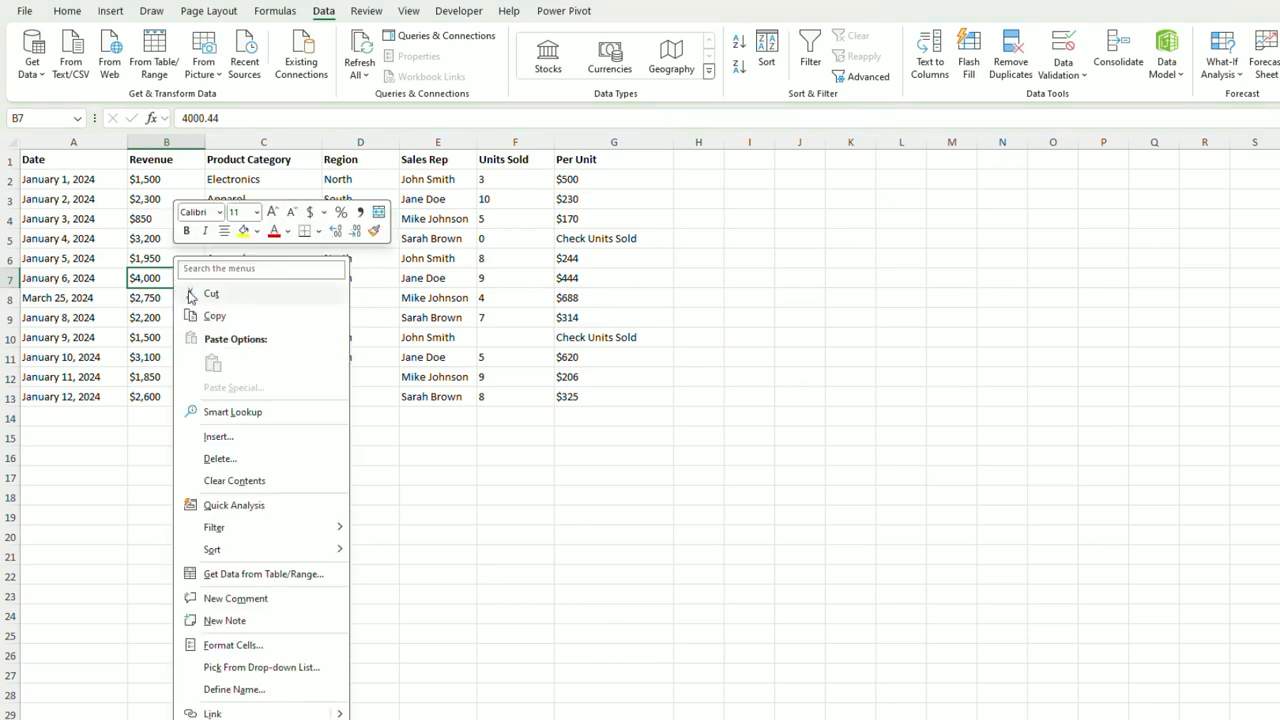
pyautogui.click(225, 621)
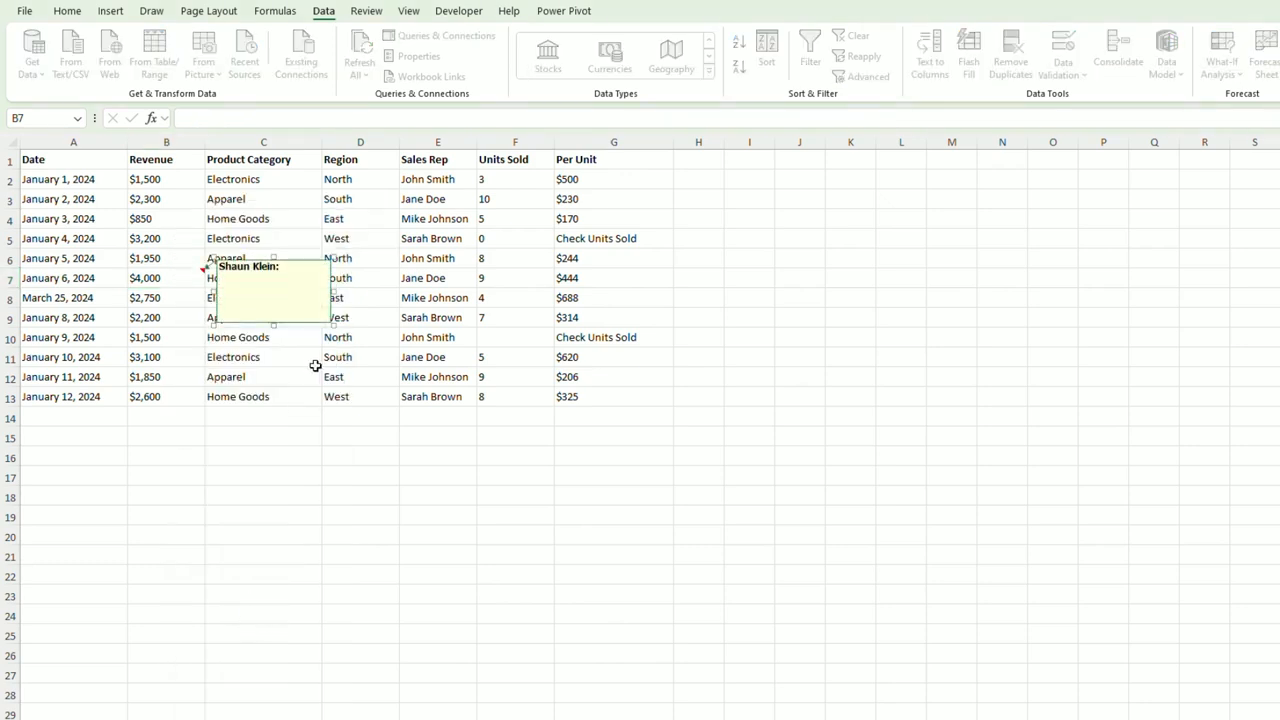
pyautogui.write('Tenured Associate')
pyautogui.moveTo(340, 314); pyautogui.dragTo(311, 291)
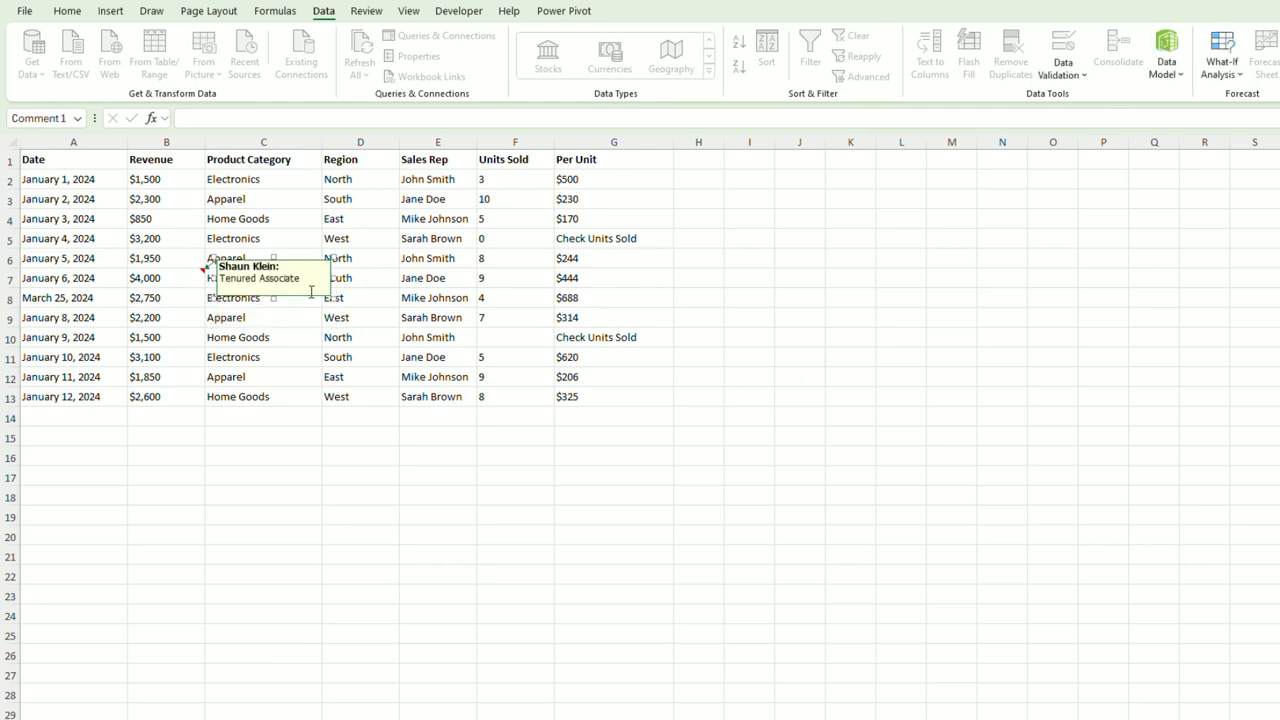
pyautogui.click(468, 377)
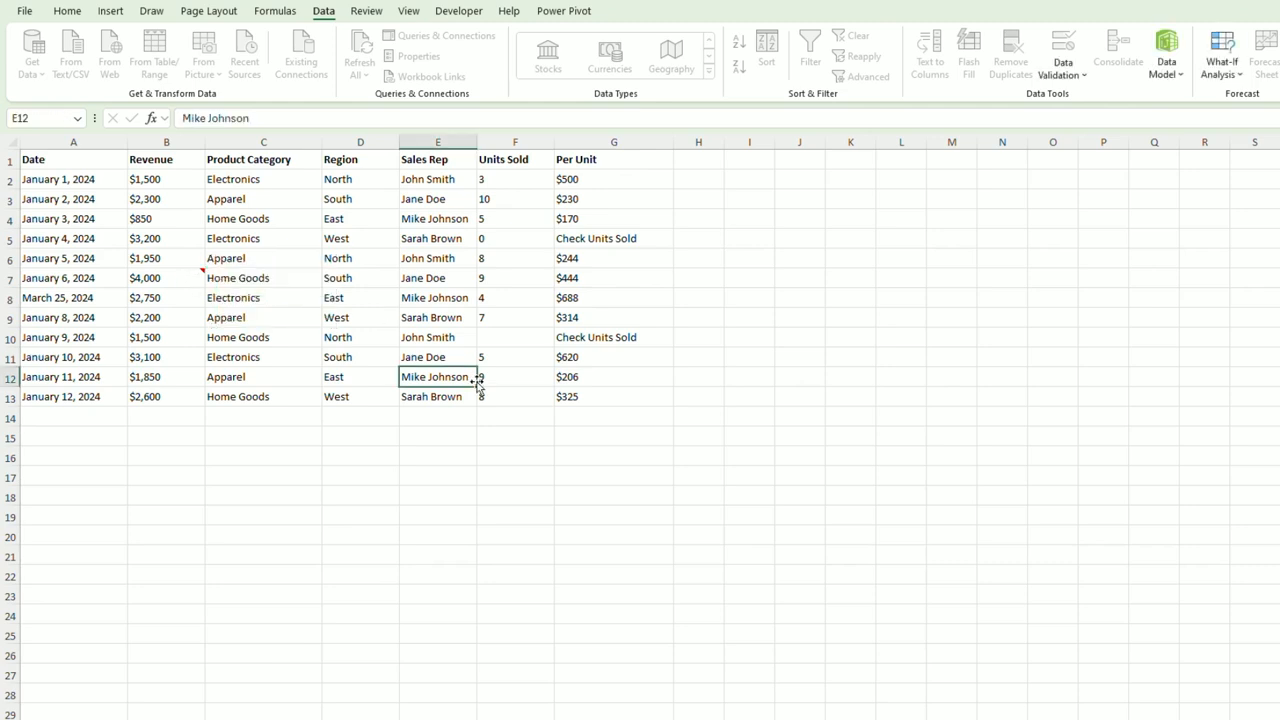
pyautogui.moveTo(171, 274)
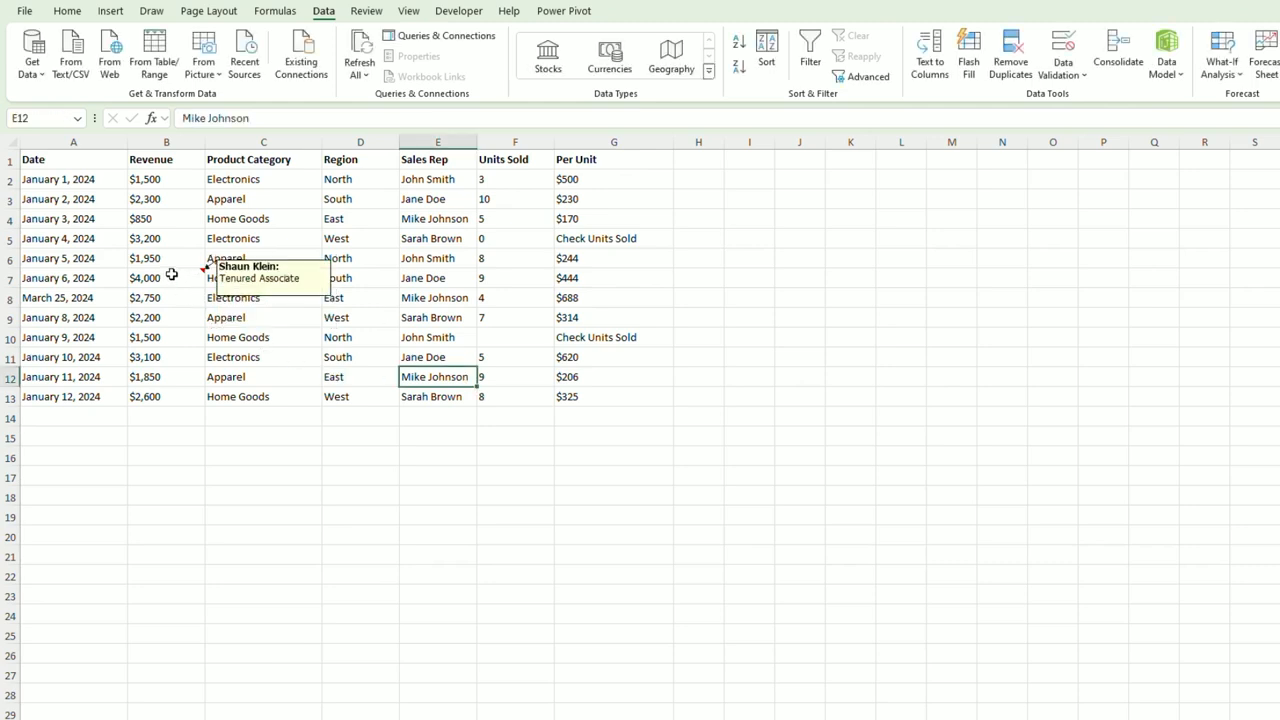
pyautogui.click(240, 337)
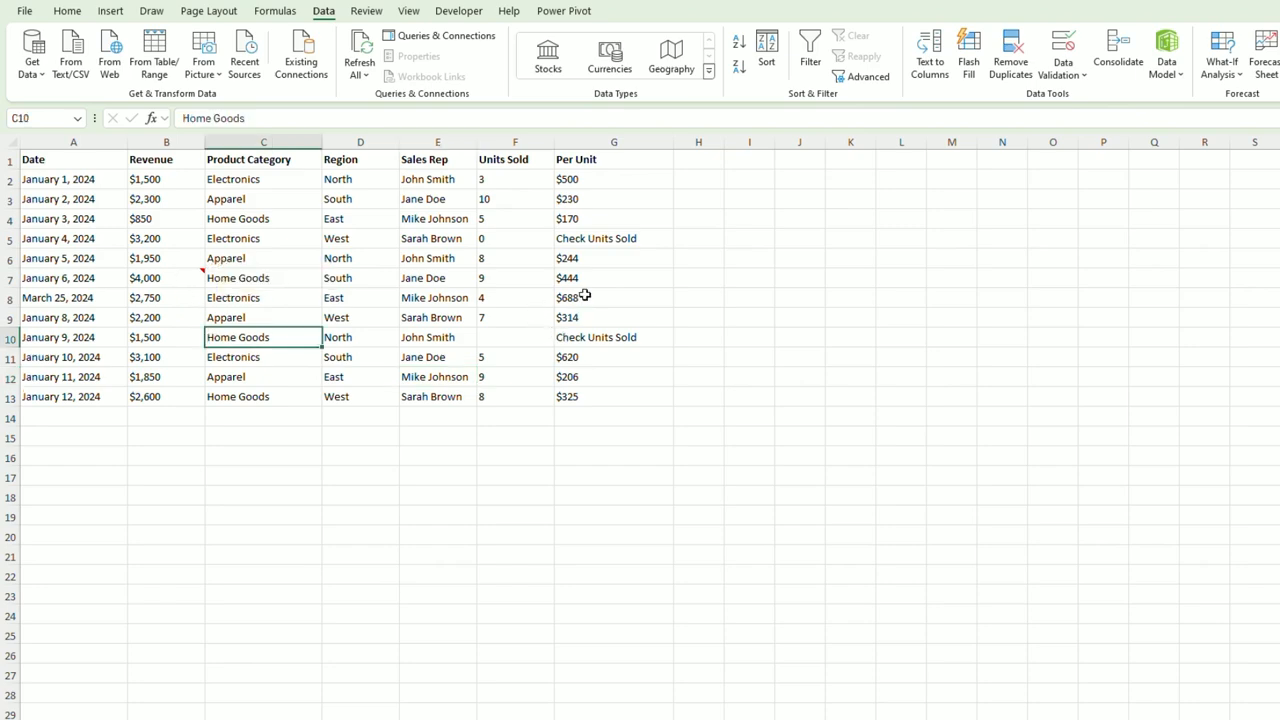
# - Apply green gradient-fill data bars to the Revenue values in B2:B13 with conditional formatting
pyautogui.click(596, 243)
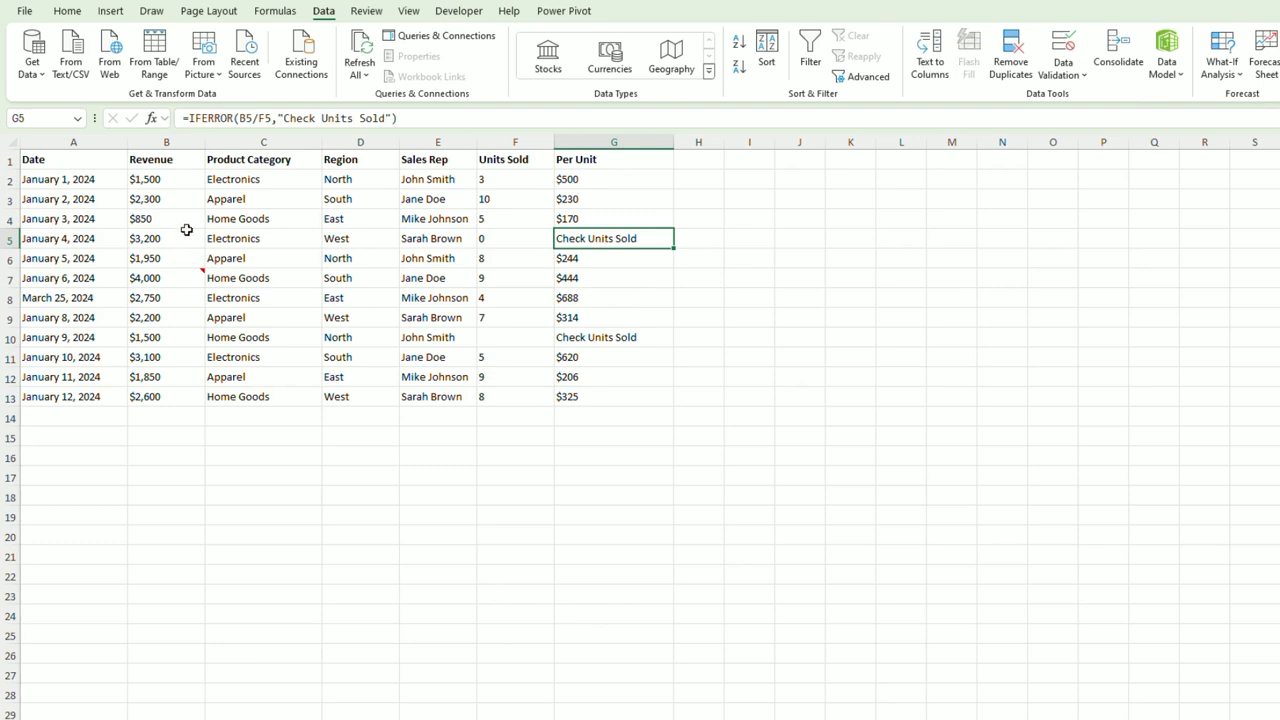
pyautogui.moveTo(143, 179); pyautogui.dragTo(163, 396)
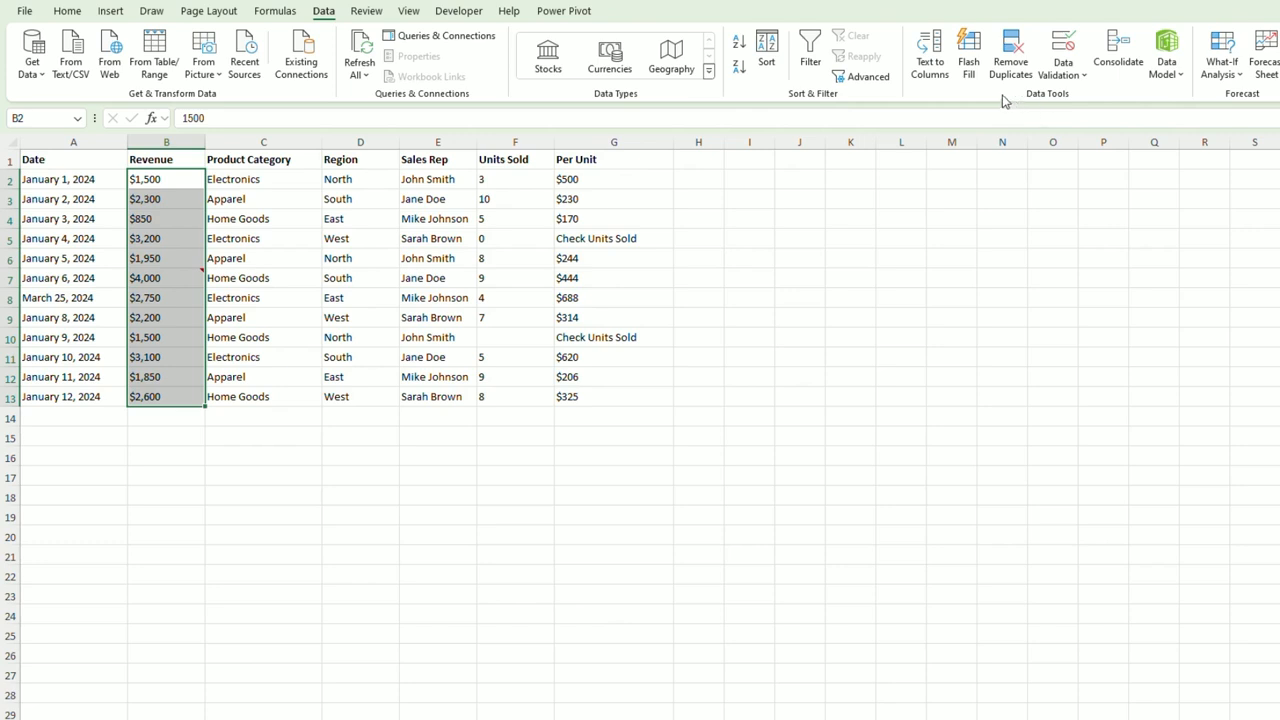
pyautogui.click(67, 11)
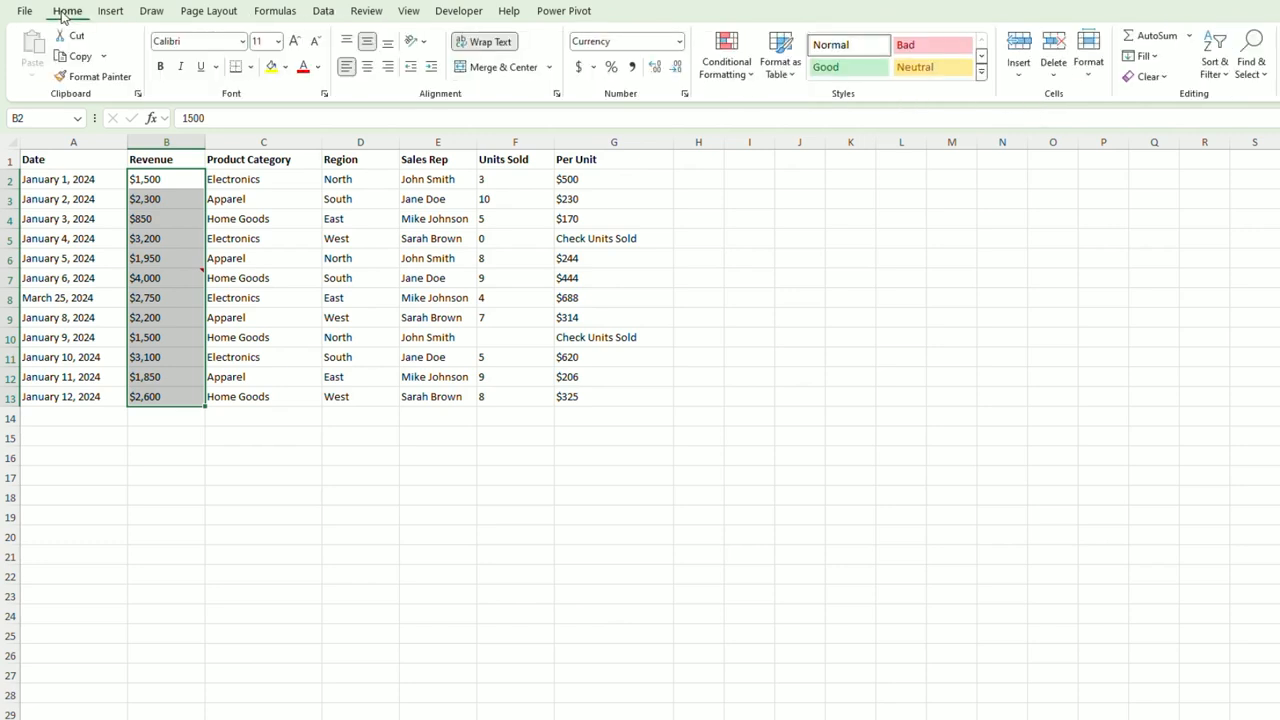
pyautogui.click(726, 62)
pyautogui.moveTo(783, 207)
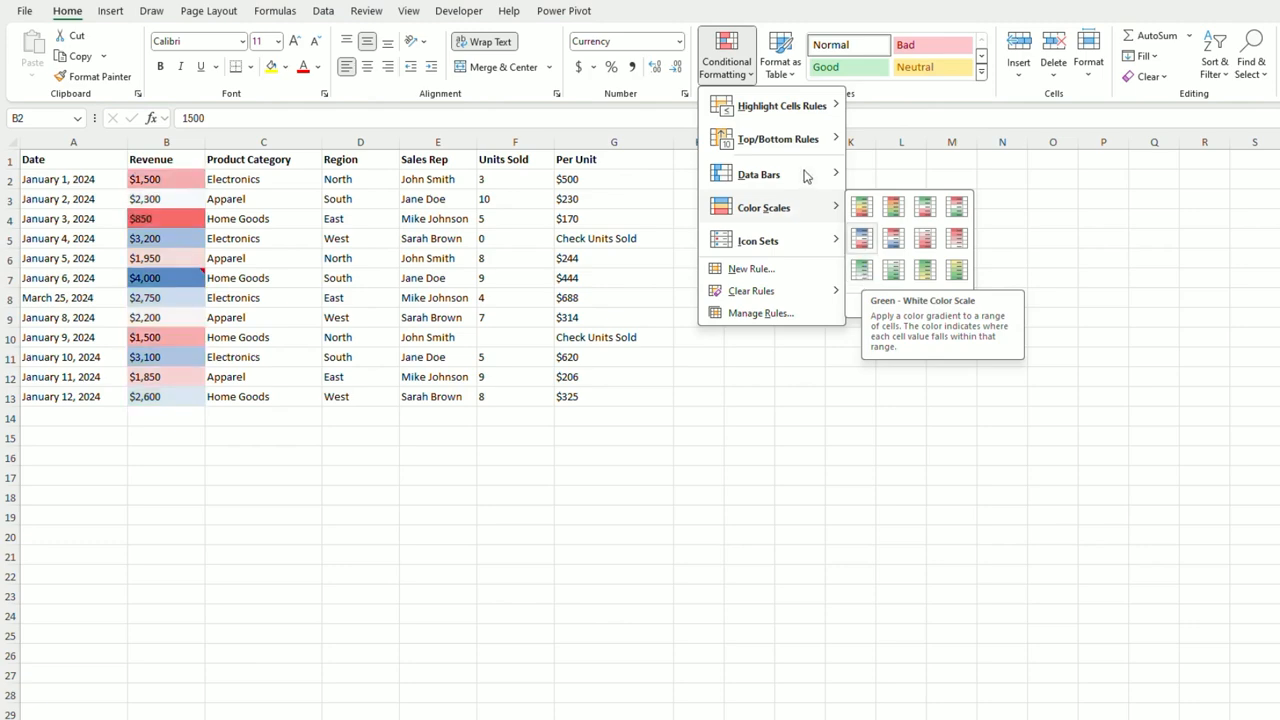
pyautogui.moveTo(810, 177)
pyautogui.click(893, 206)
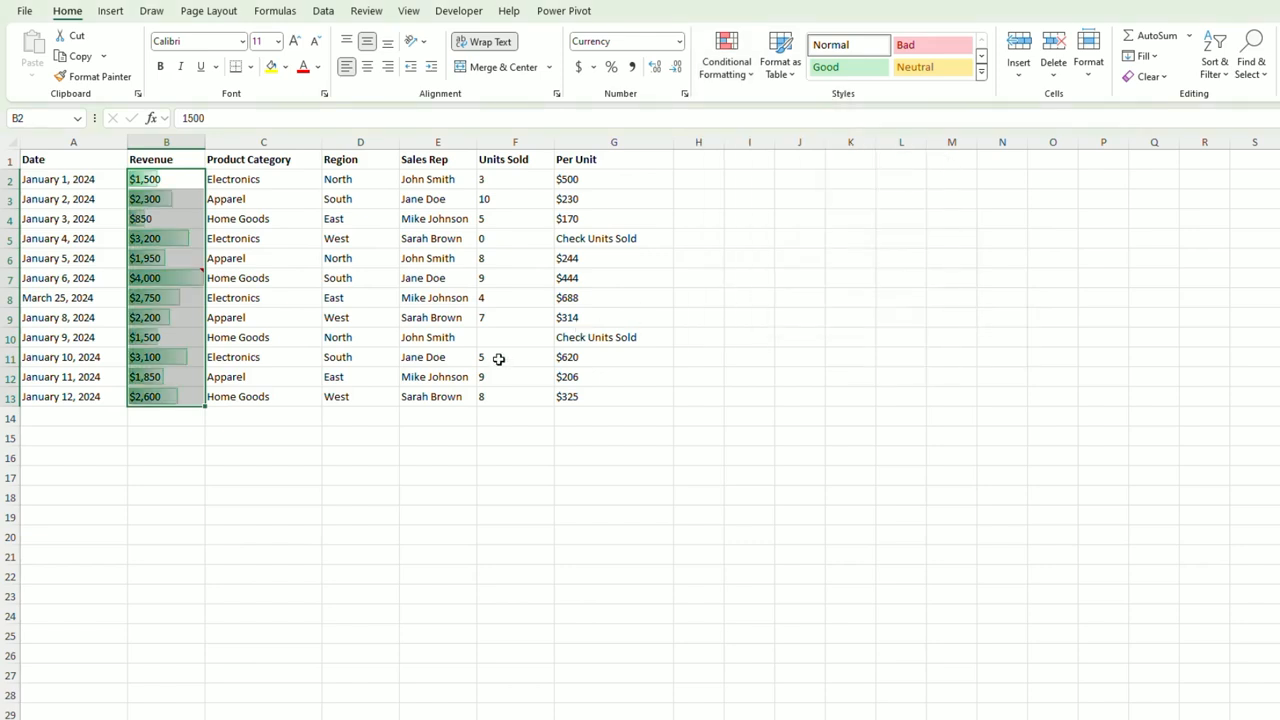
pyautogui.click(421, 450)
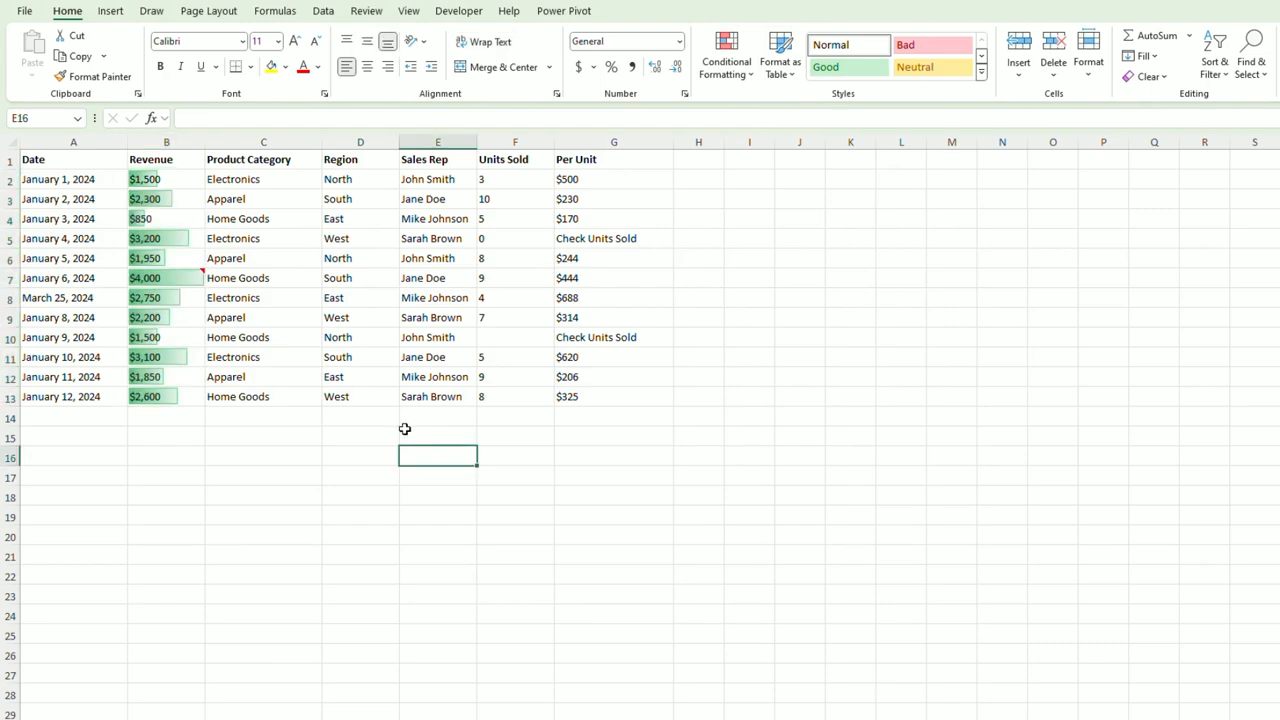